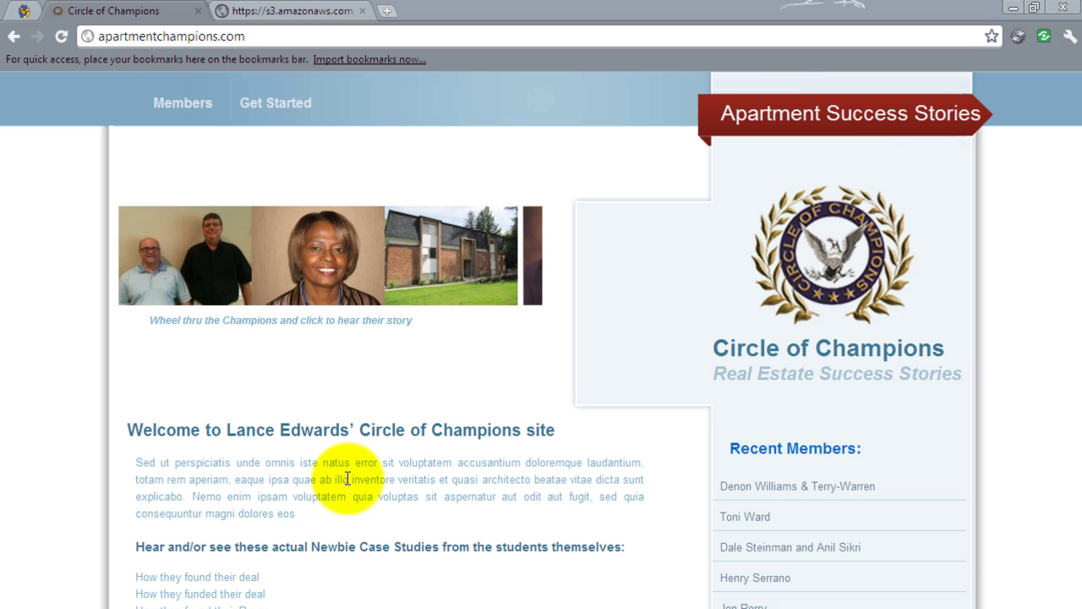
Browse the Circle of Champions home page and open a champion's success-story profile.
mouse_move(176, 123)
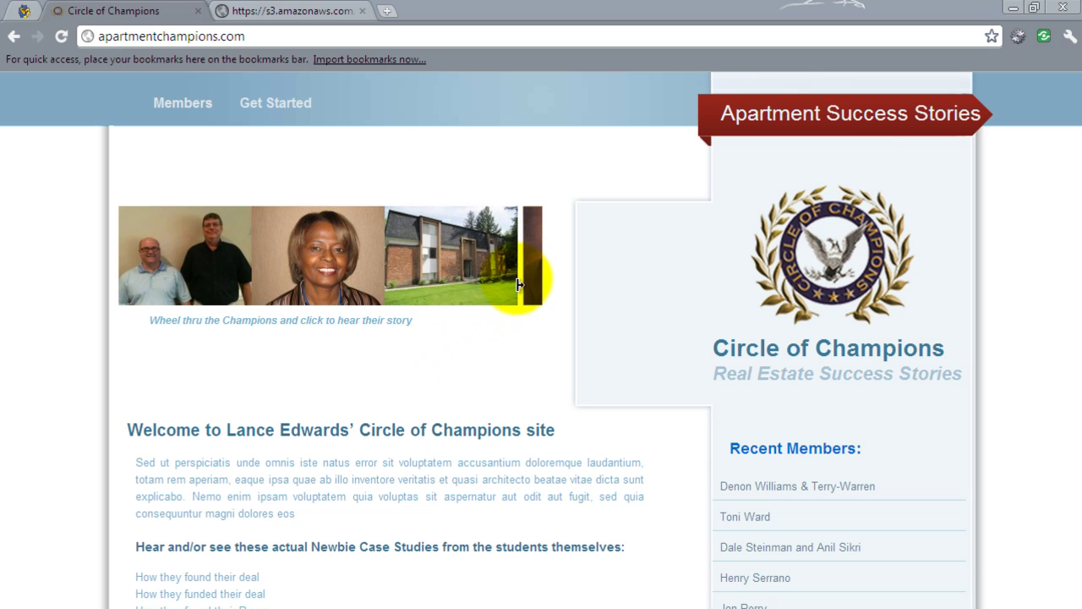
scroll(533, 271, "down", 3)
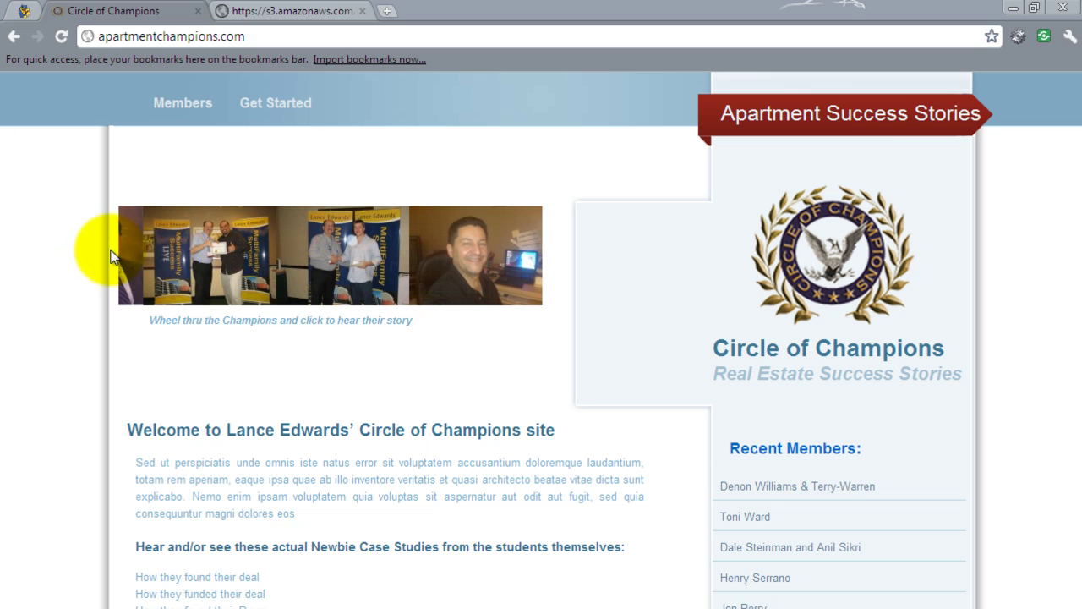
scroll(122, 255, "up", 3)
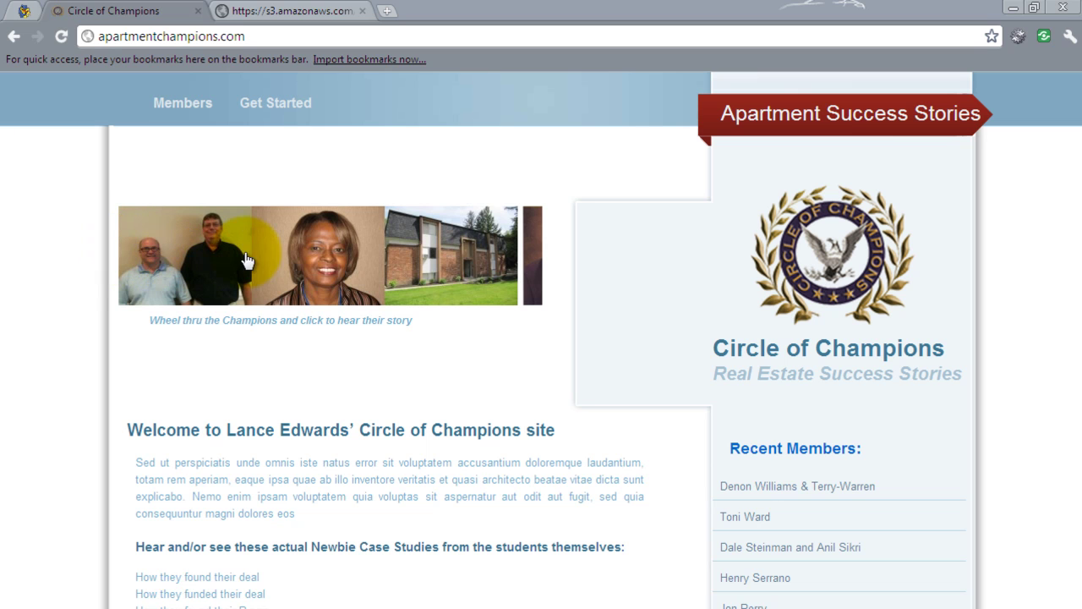
scroll(541, 254, "down", 5)
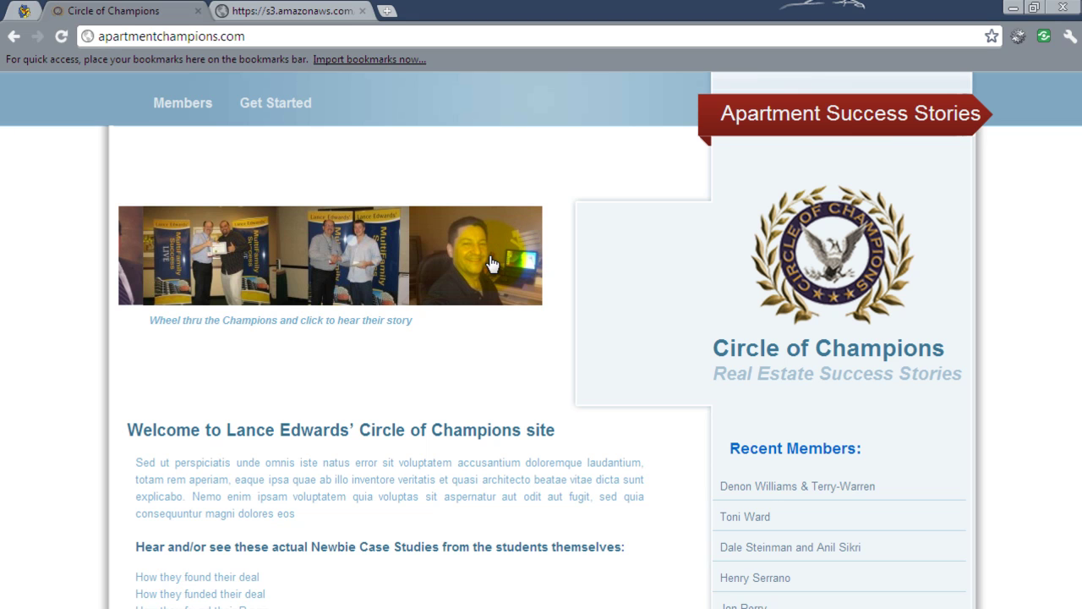
left_click(492, 264)
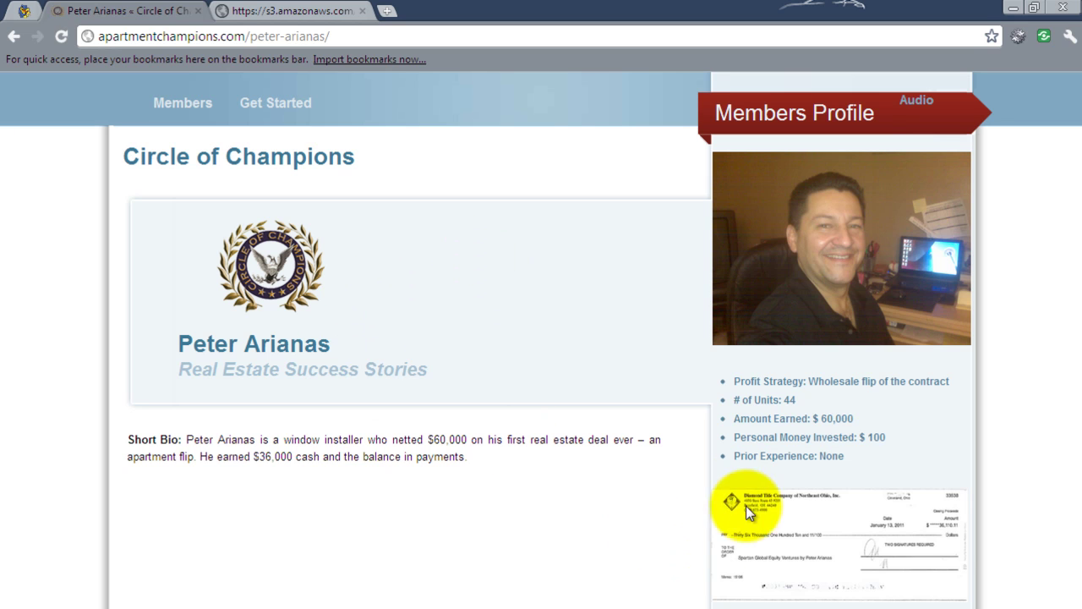
View the enlarged check and property photos, close them, and return to the home page.
left_click(785, 529)
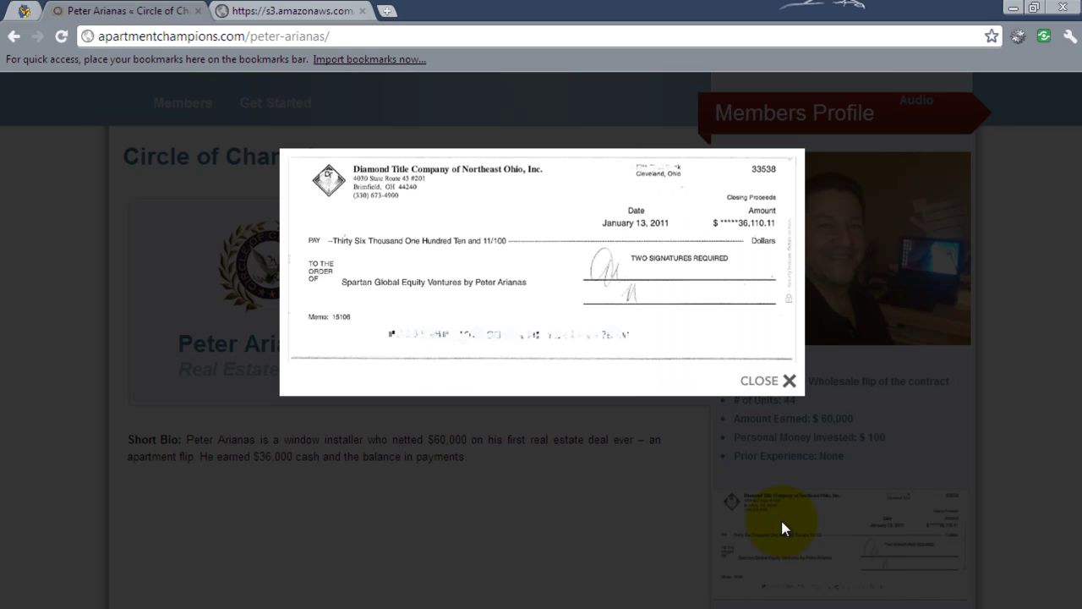
left_click(768, 379)
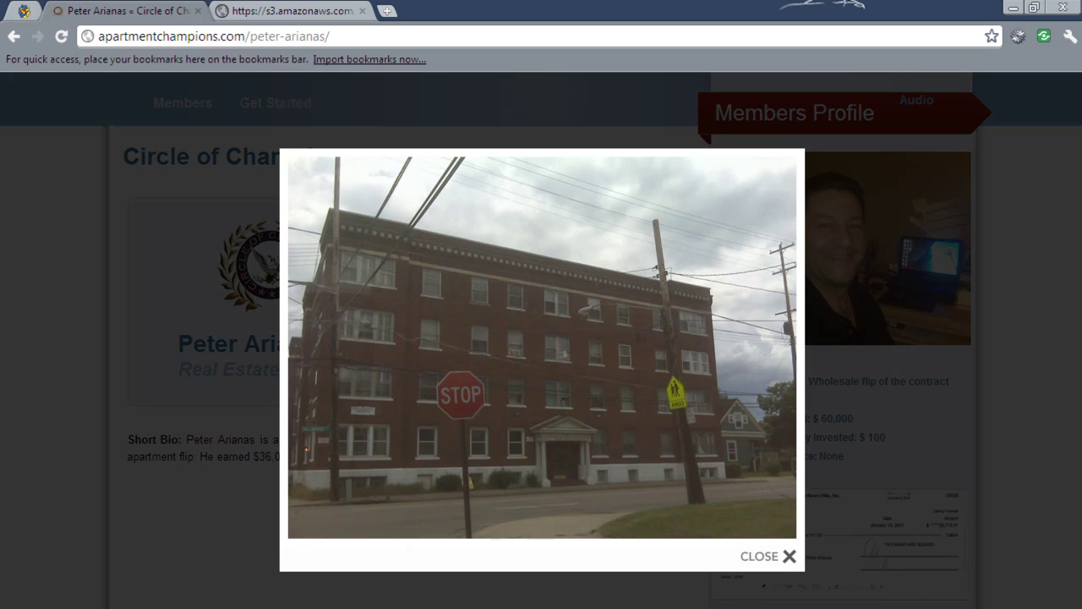
left_click(754, 558)
left_click(755, 560)
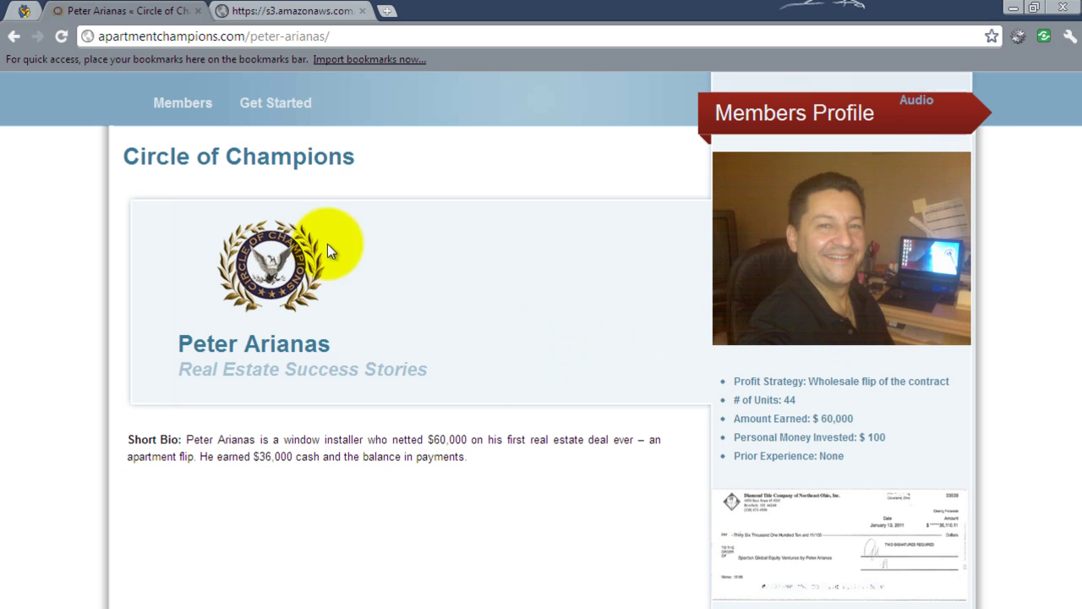
left_click(253, 249)
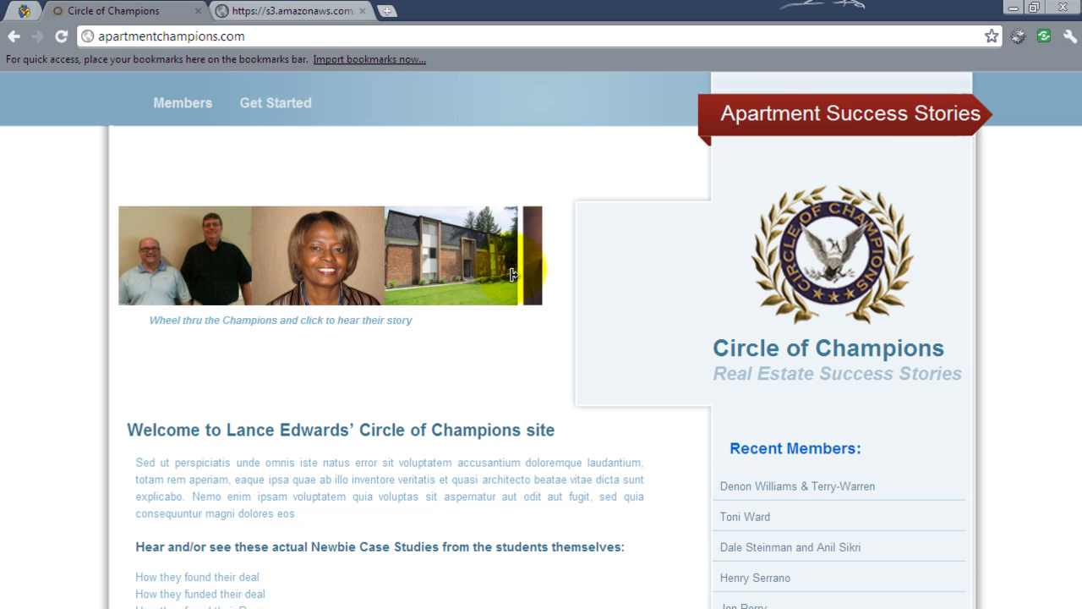
scroll(513, 276, "down", 3)
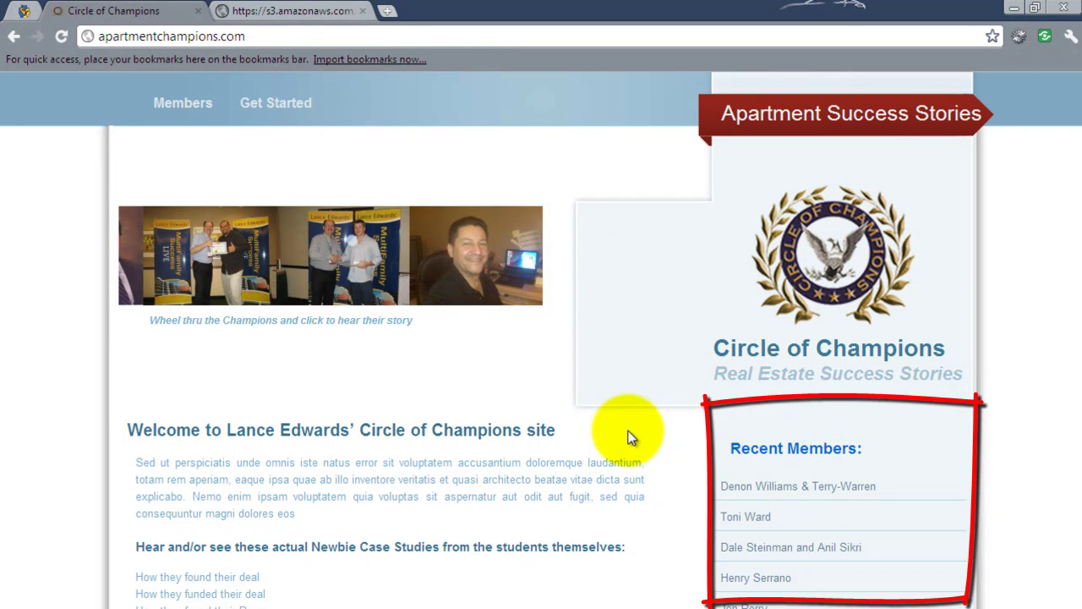
scroll(627, 437, "down", 5)
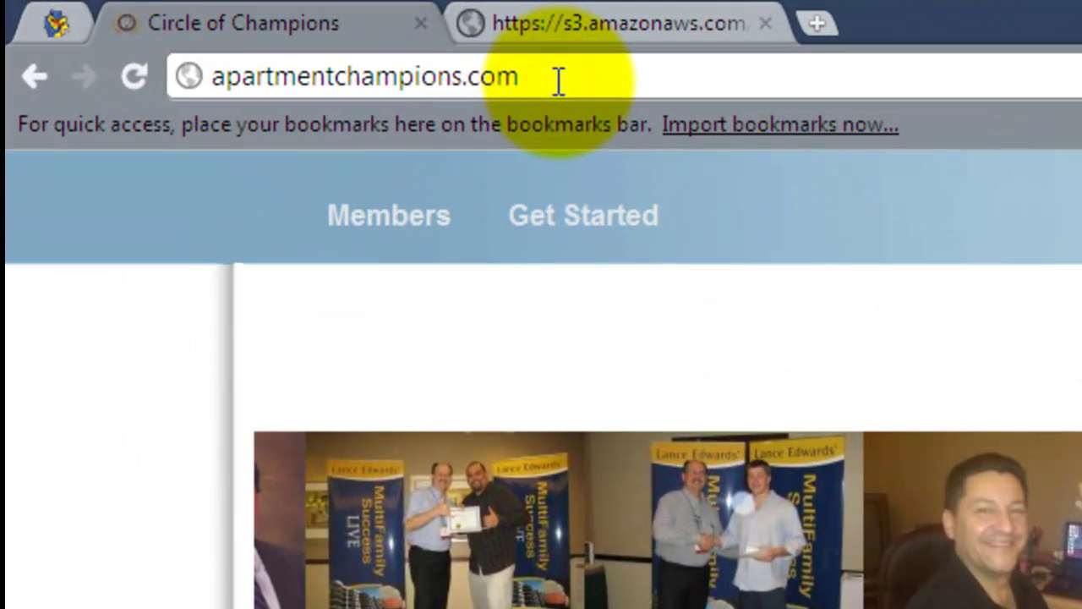
Load apartmentchampions.com/wp-admin in the address bar to reach the WordPress Dashboard.
left_click(558, 81)
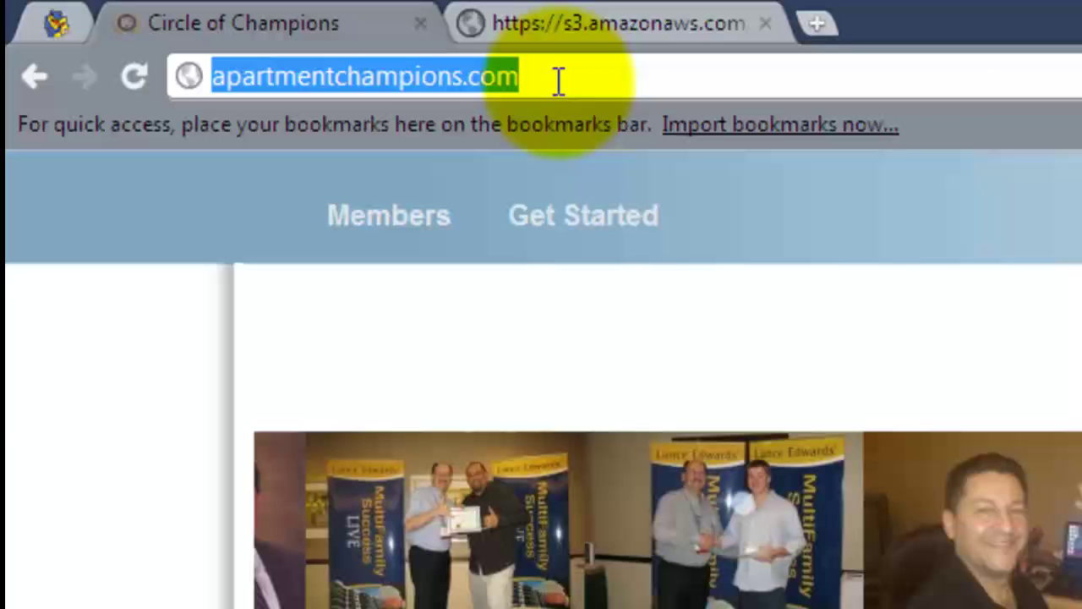
type("/")
key("Escape")
left_click(558, 80)
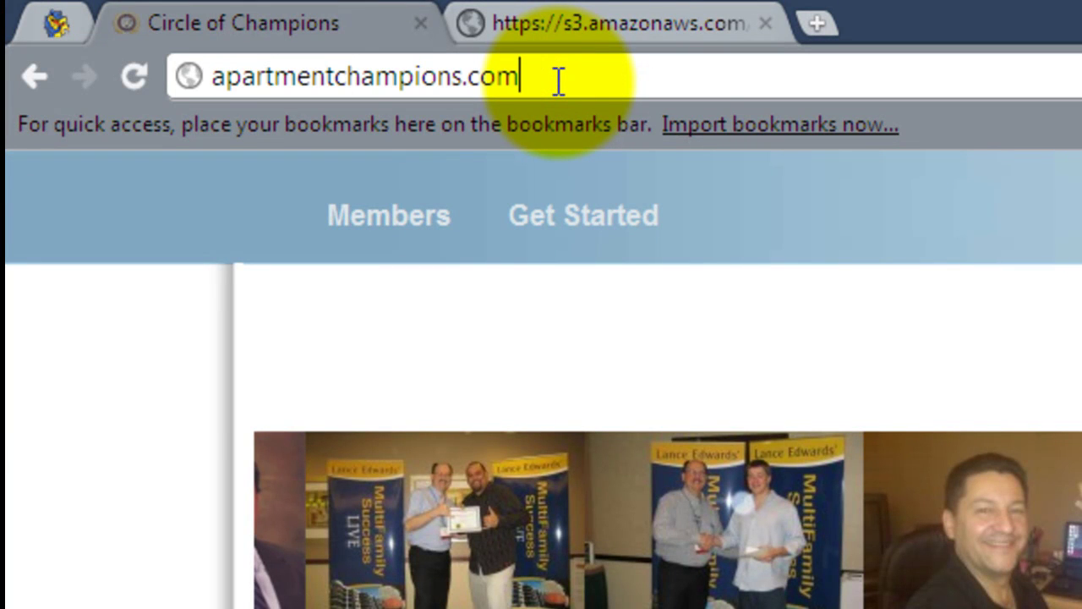
type("/")
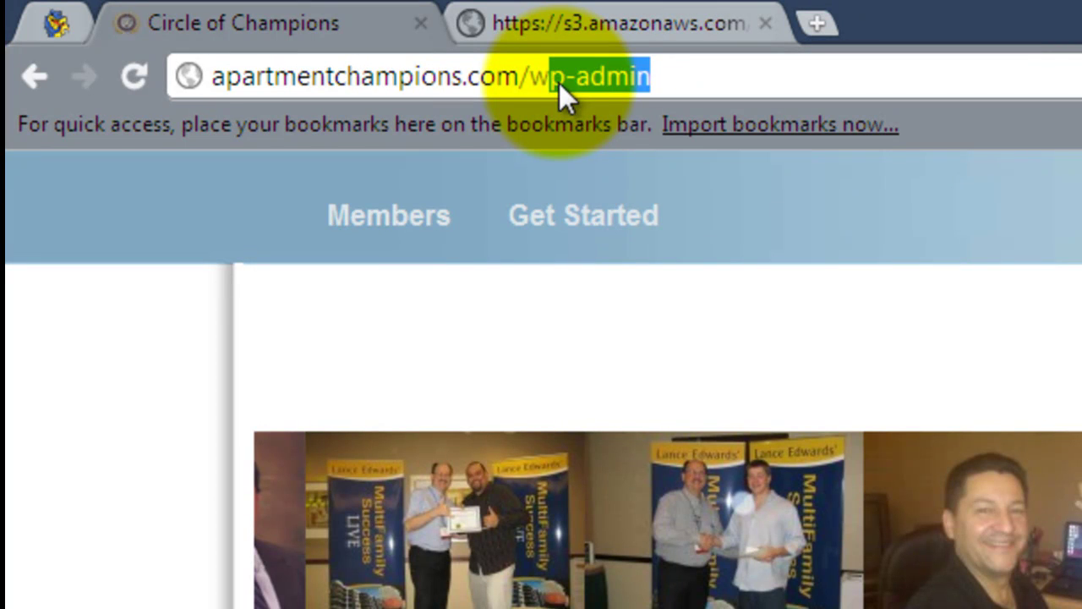
type("w")
key("Return")
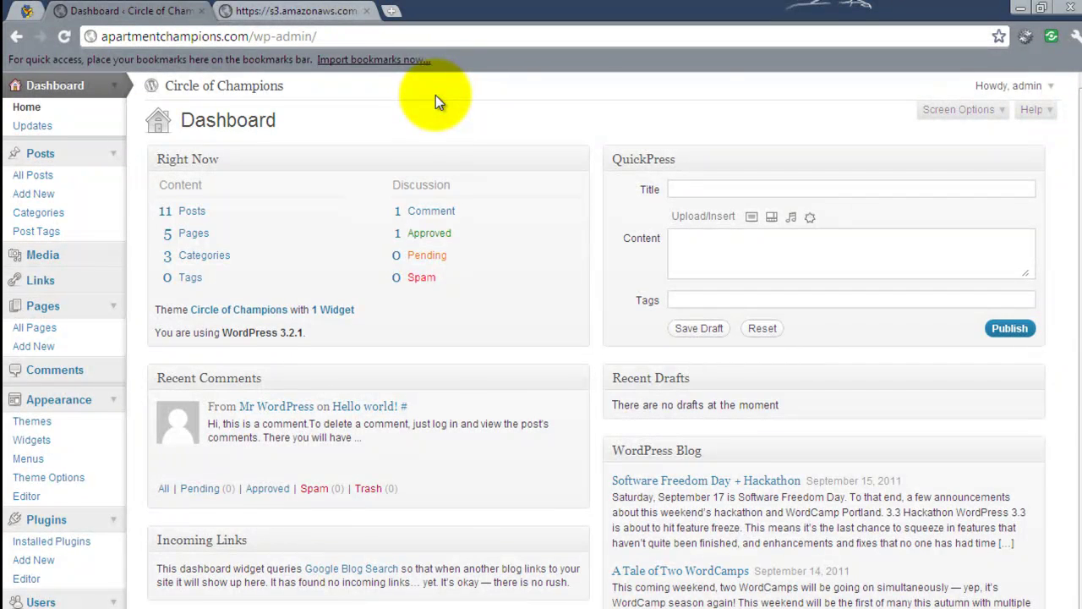
Open the live site in a new tab and start a blank post via Posts > Add New.
right_click(192, 85)
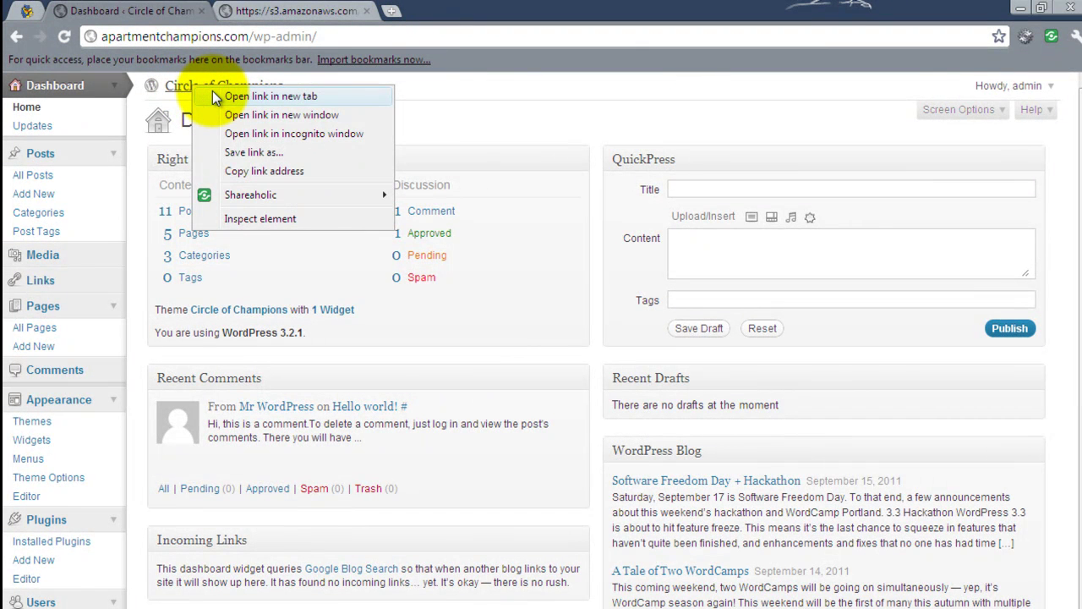
left_click(214, 95)
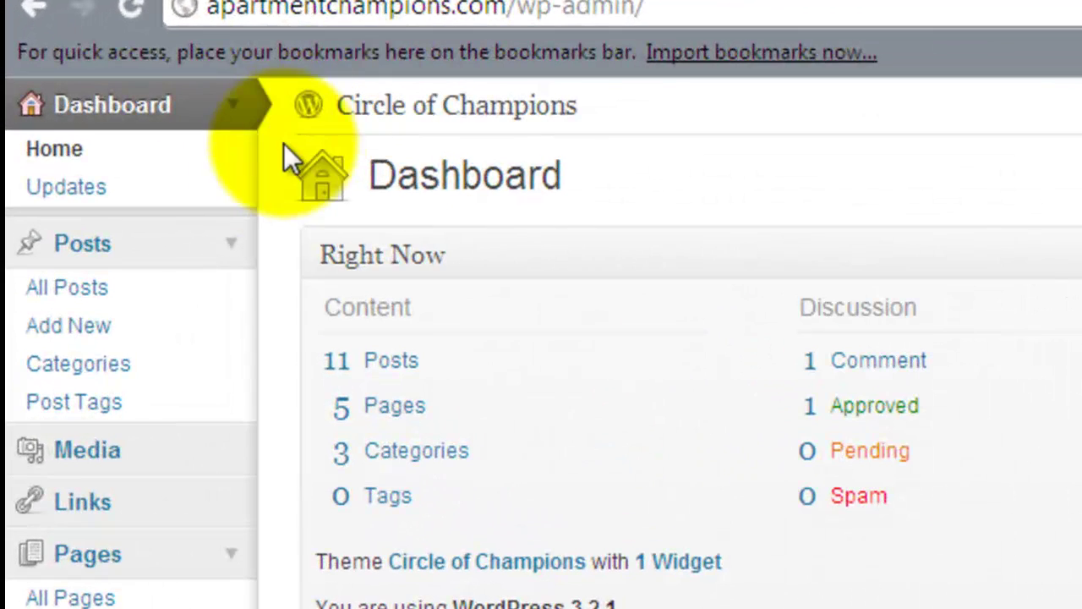
left_click(93, 324)
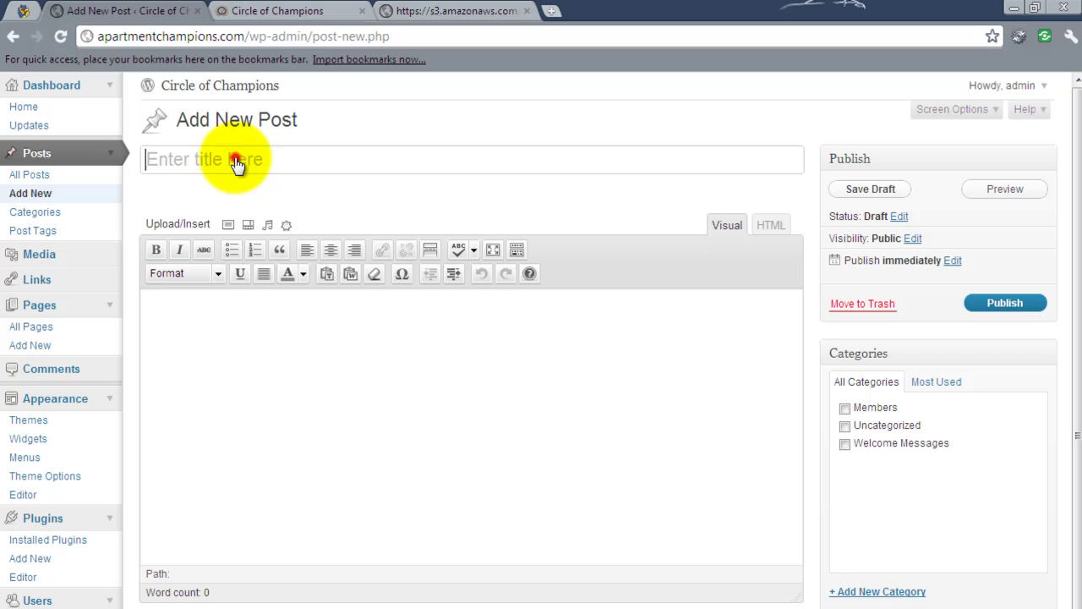
Title the new post with the member's full name.
left_click(236, 160)
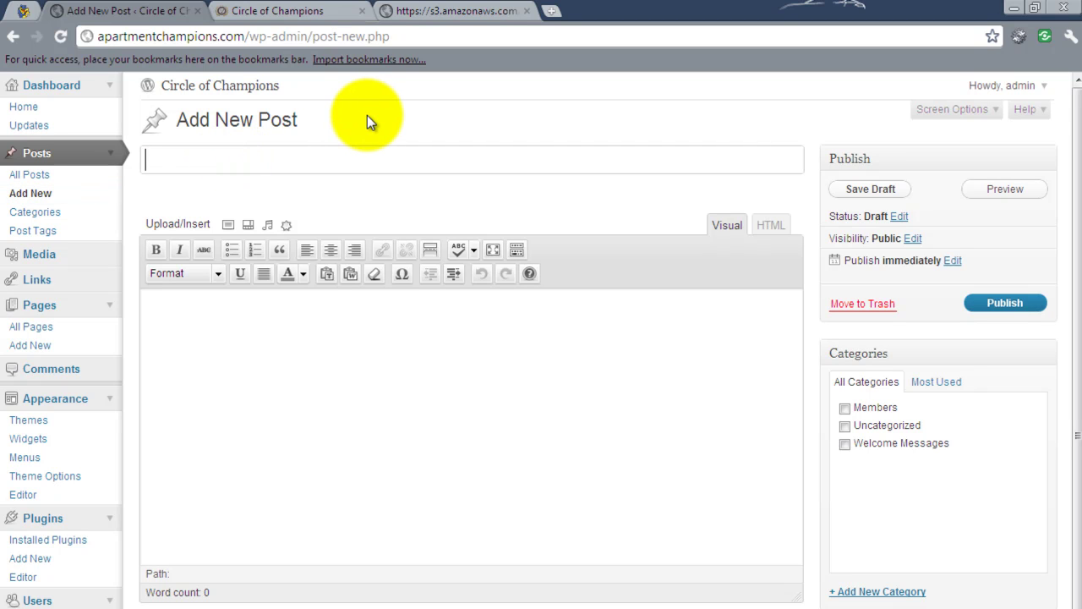
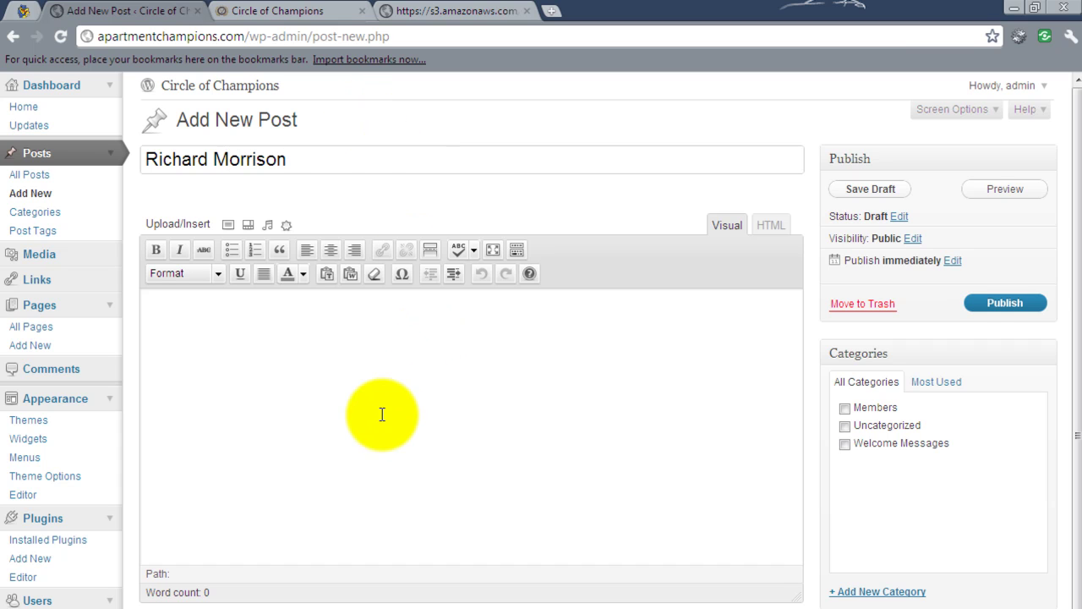
Write 'A little information about me' in the body and tick the Members category.
left_click(382, 414)
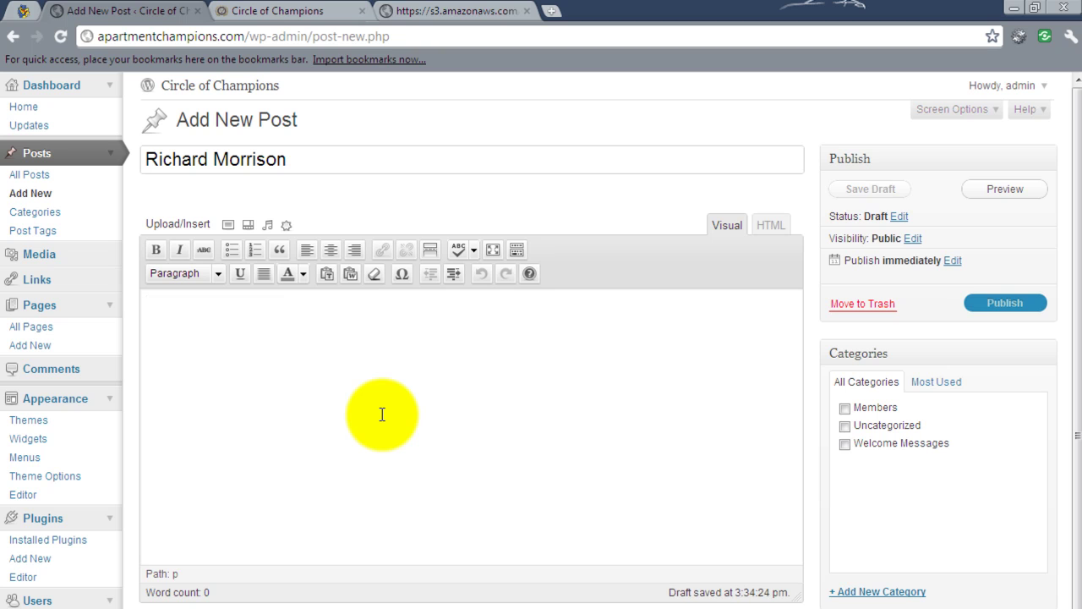
type("A lit")
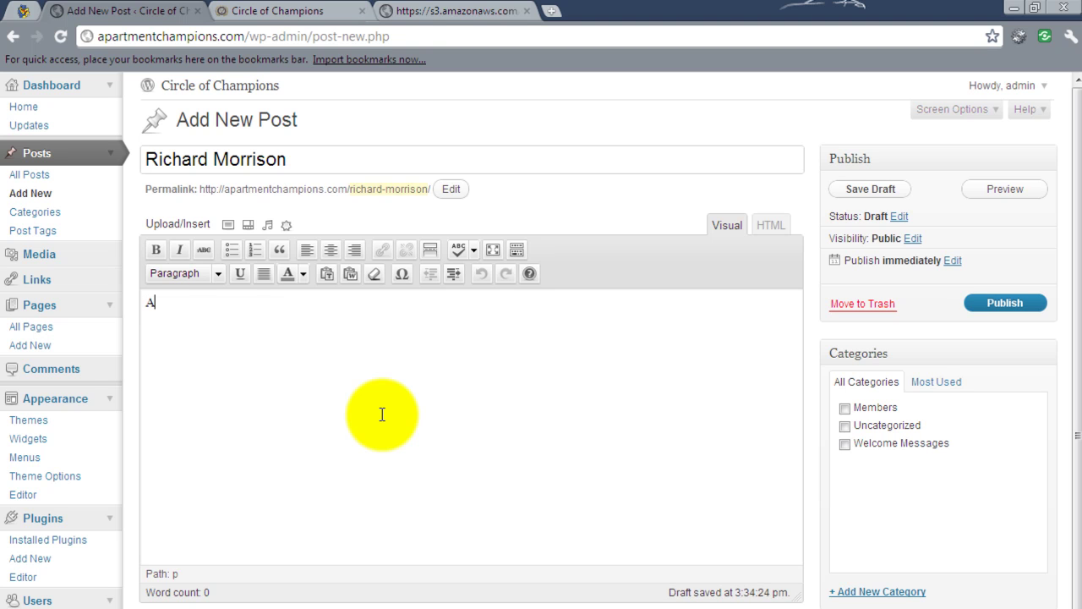
type("tle information about me")
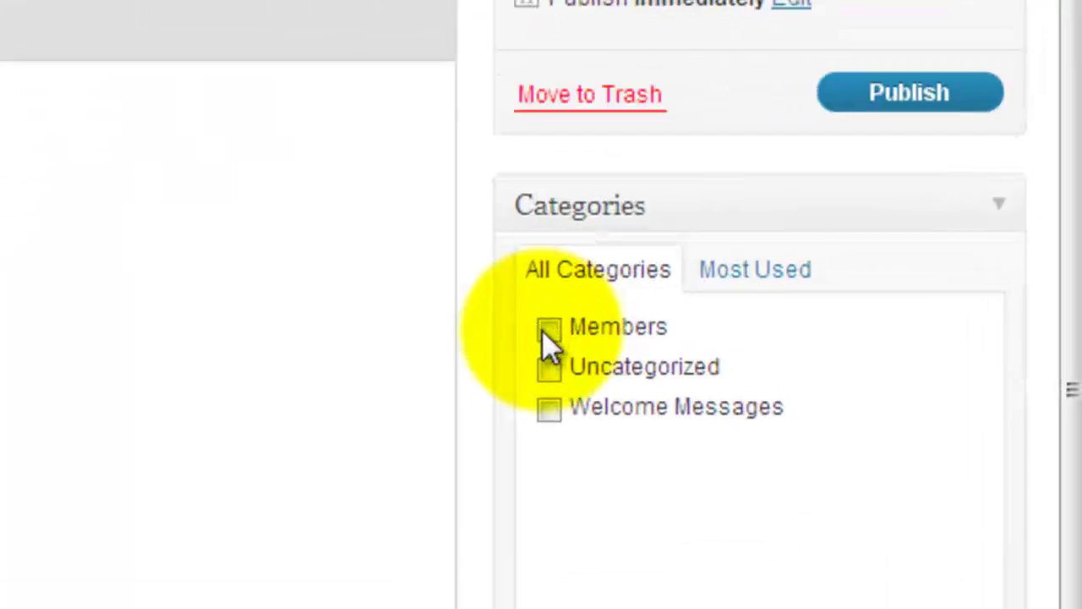
left_click(545, 331)
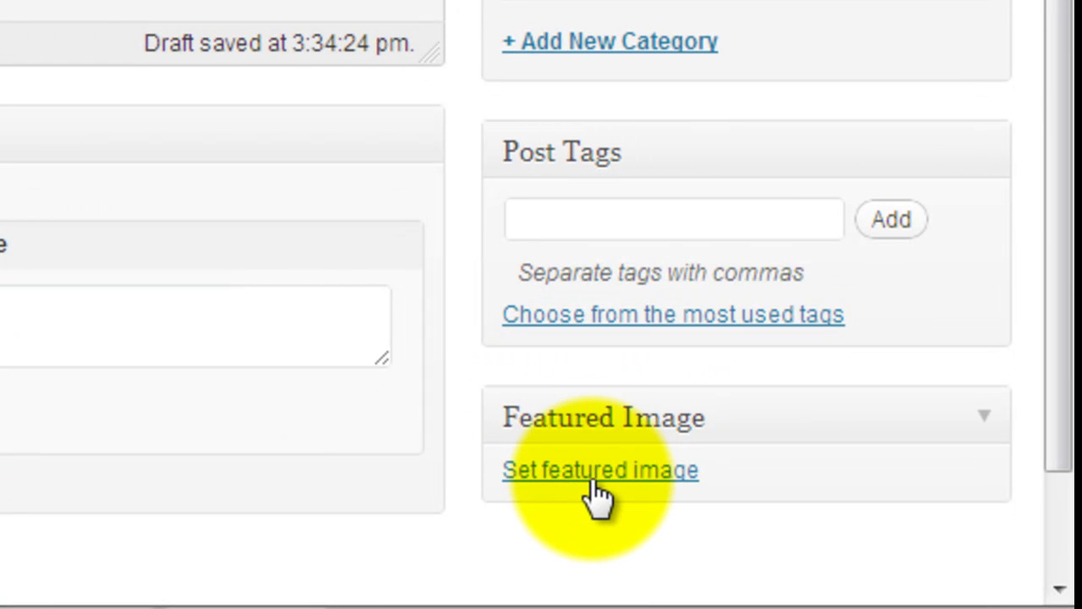
Upload google_fit.png from the computer as the post's featured image.
left_click(594, 475)
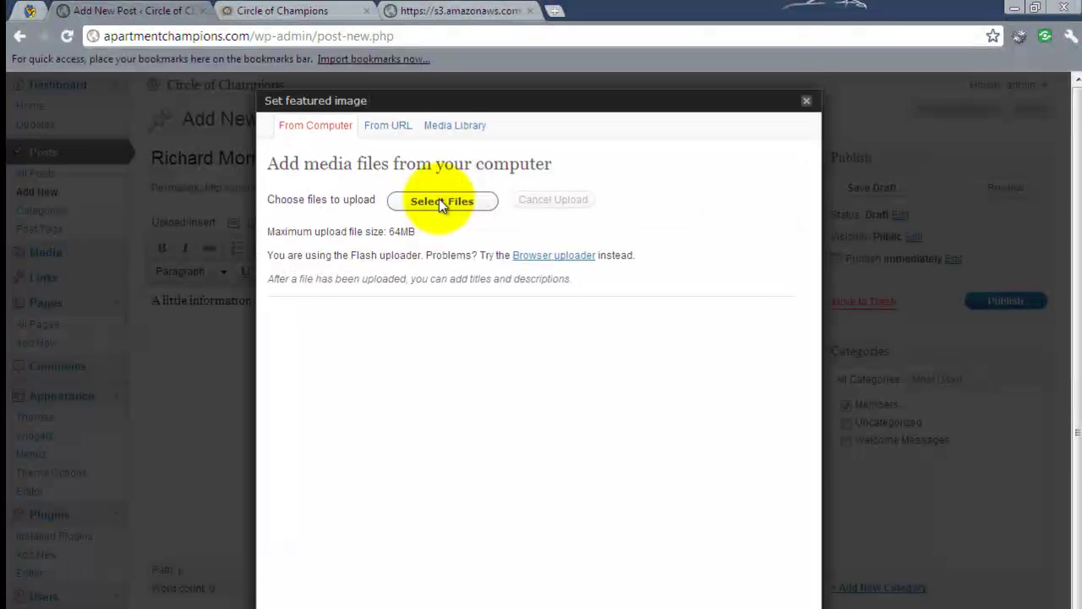
left_click(439, 200)
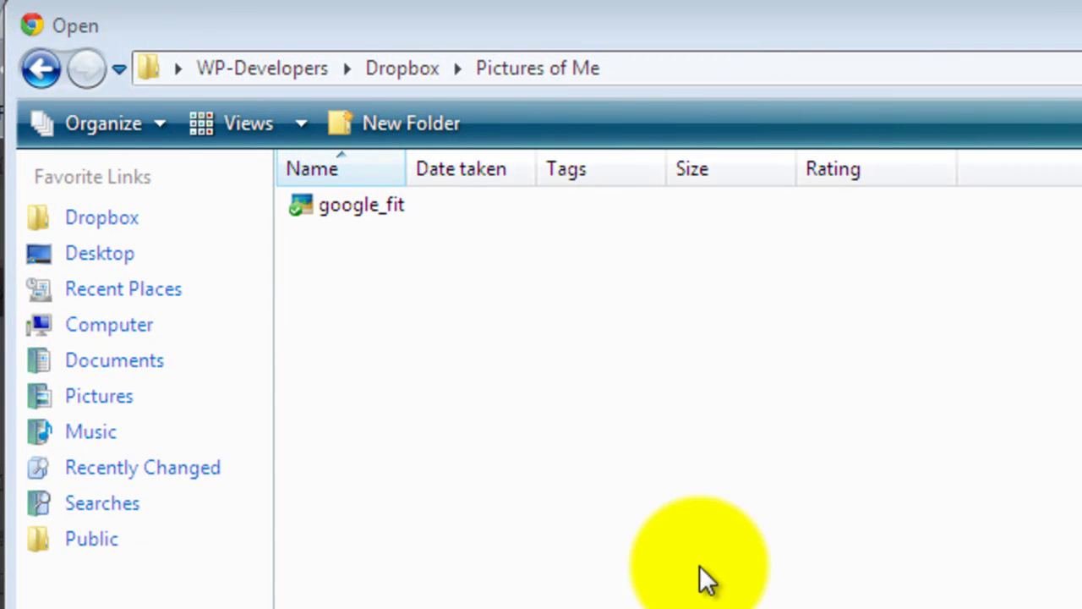
left_click(344, 206)
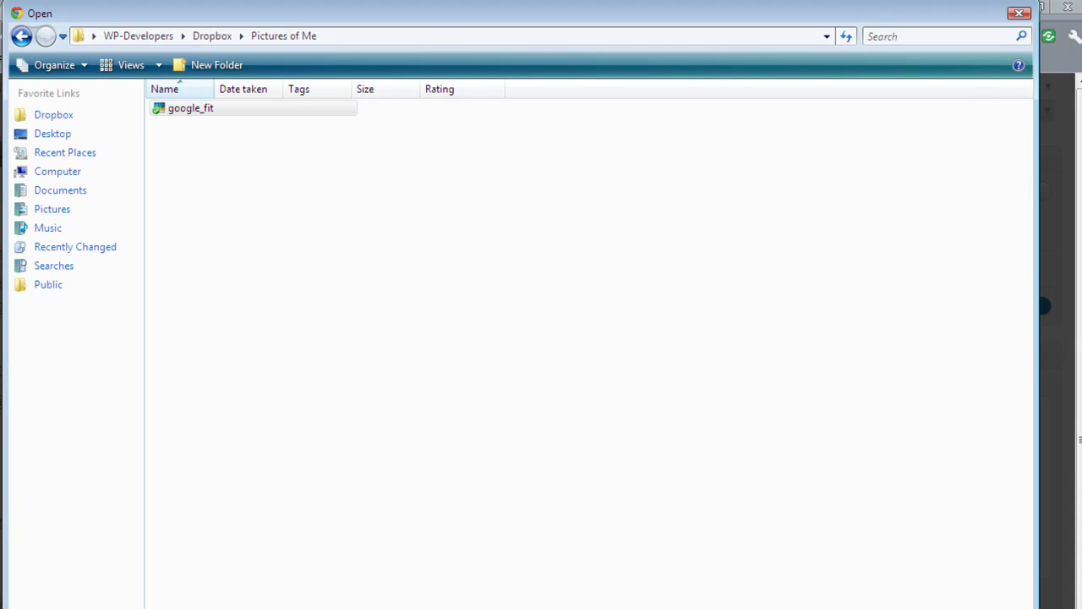
key("Return")
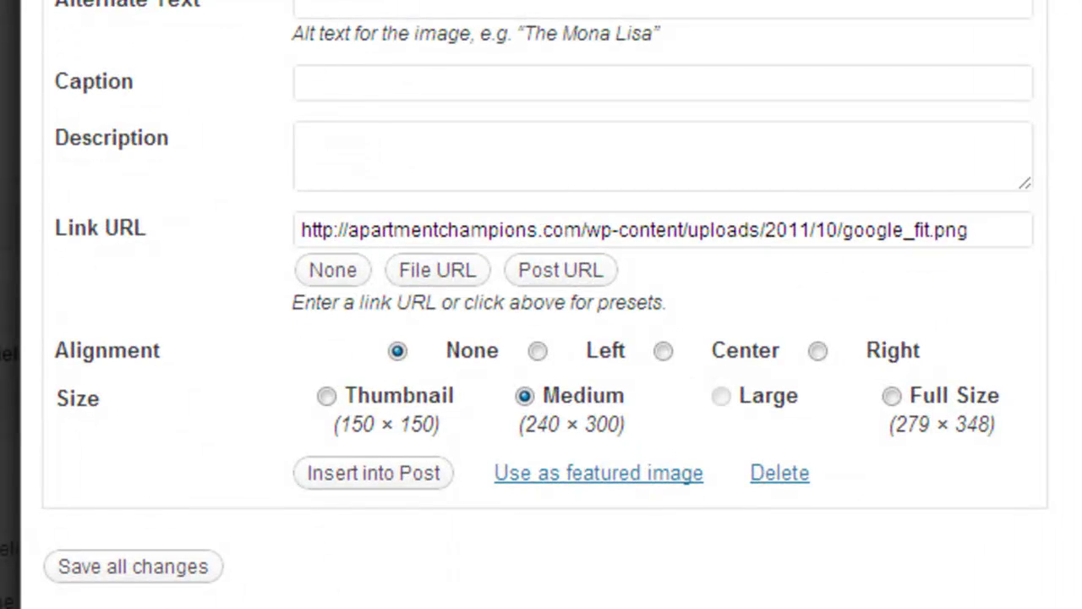
scroll(541, 305, "up", 2)
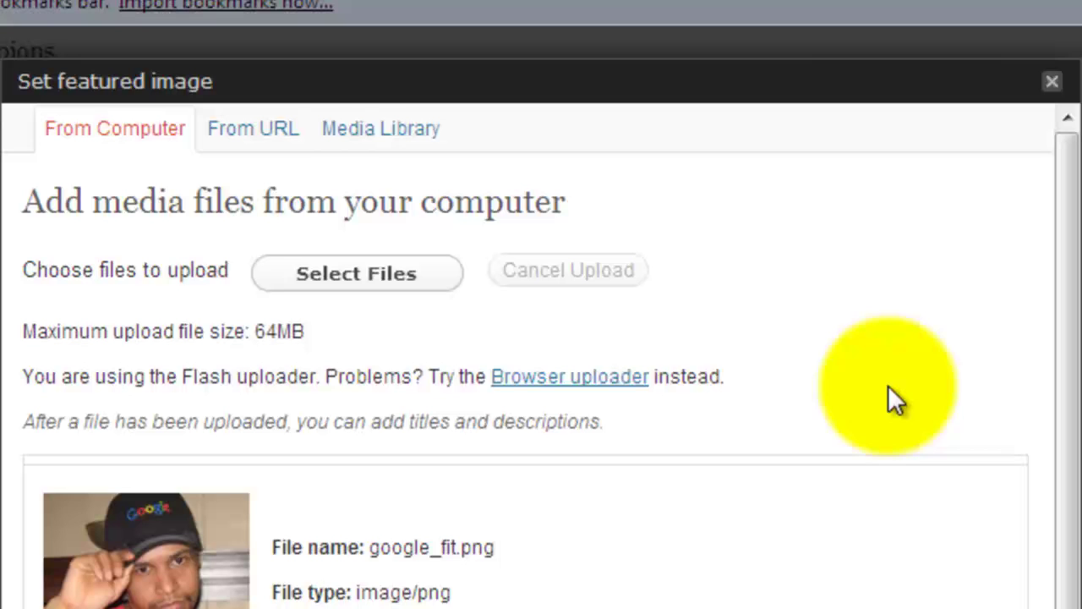
Add the custom field '# of Units' with value 5.
left_click(1047, 85)
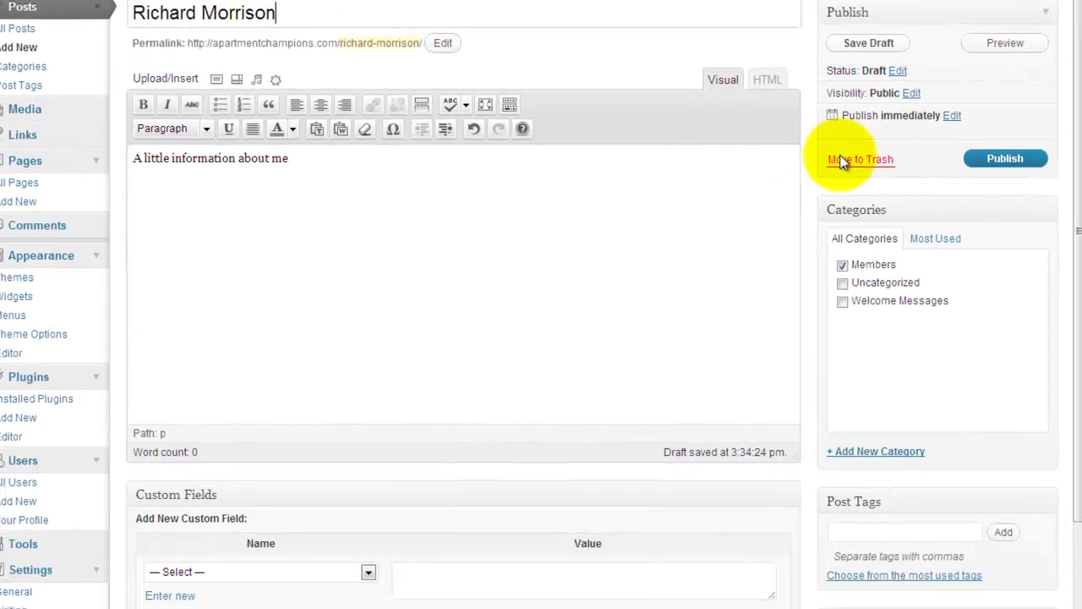
scroll(840, 139, "down", 5)
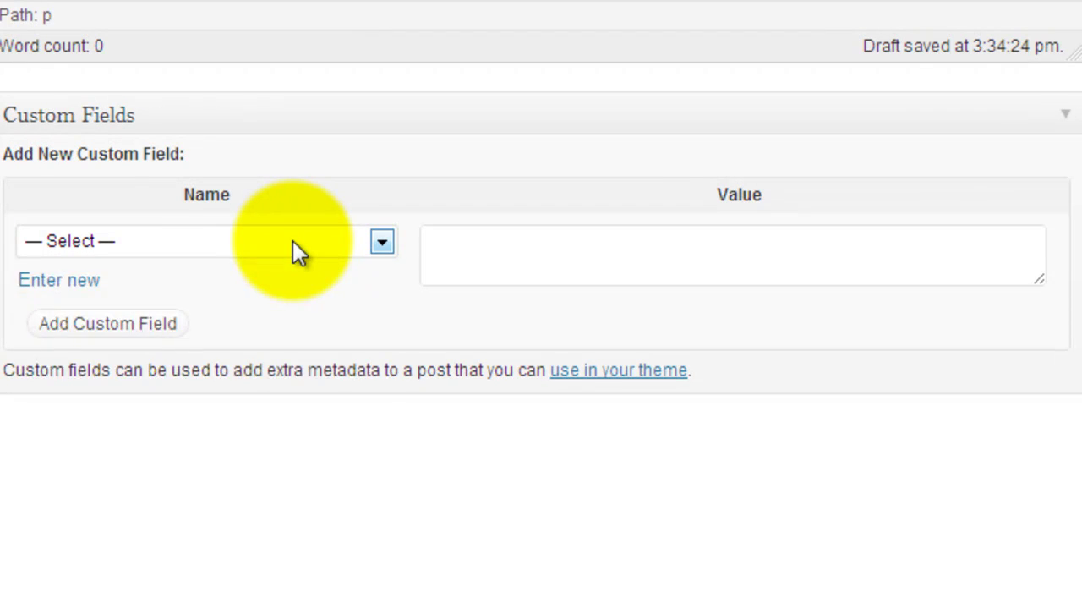
left_click(292, 240)
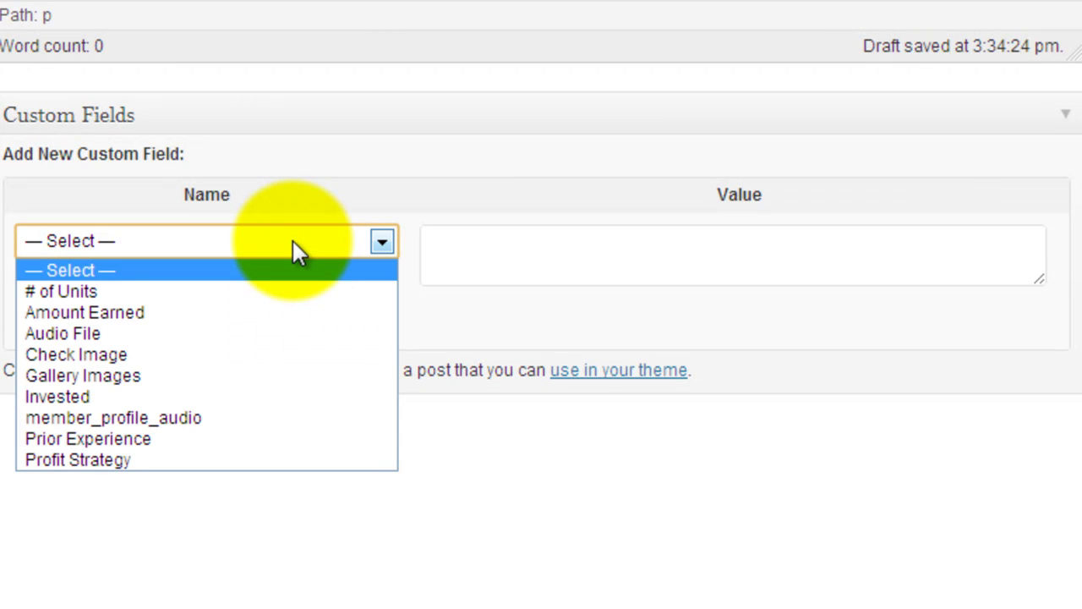
left_click(277, 292)
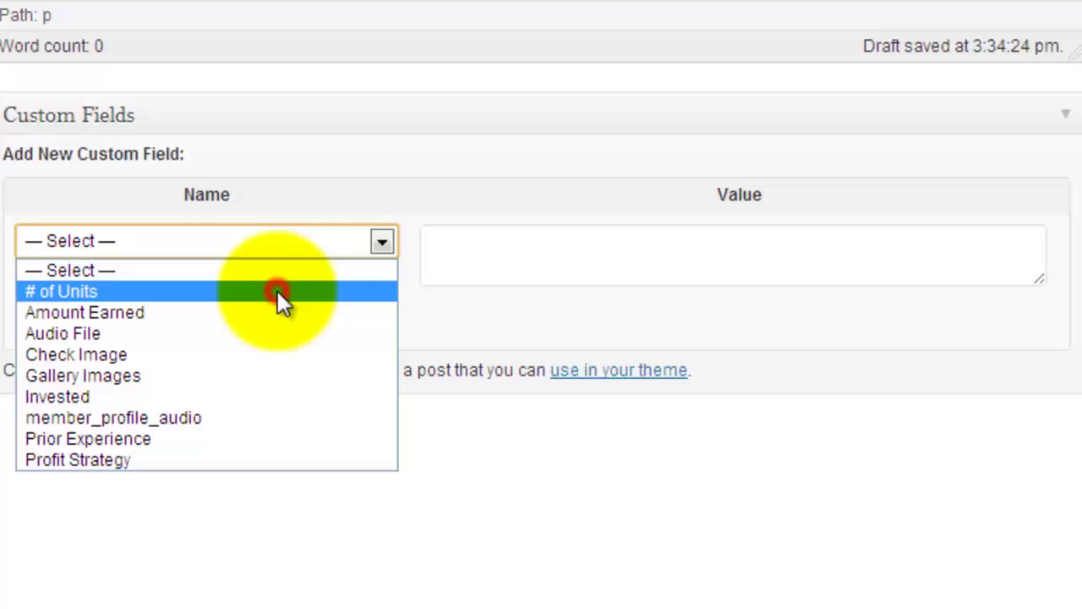
left_click(575, 249)
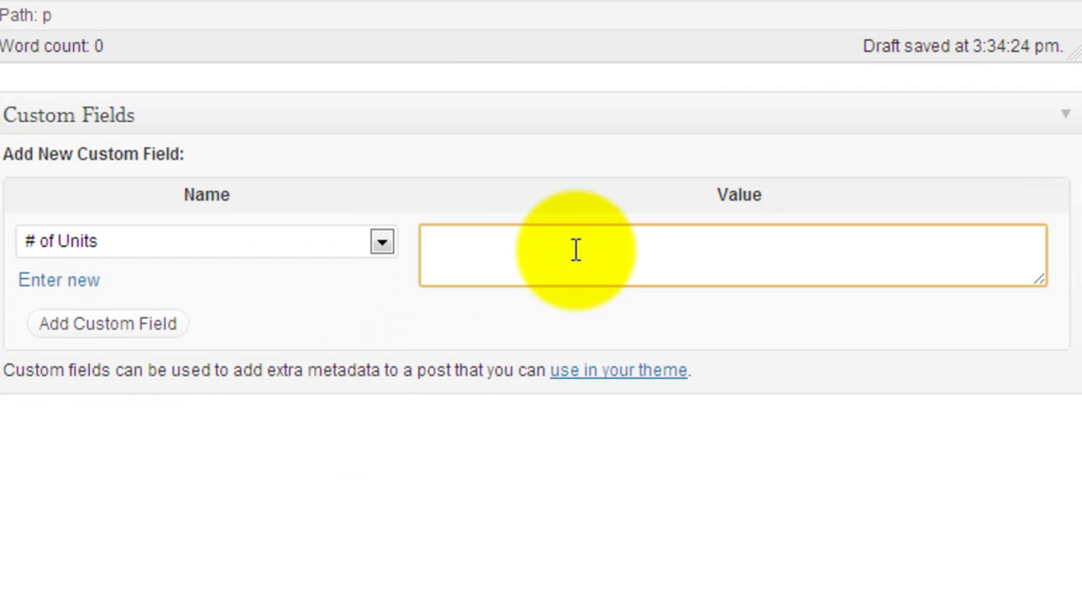
type("5")
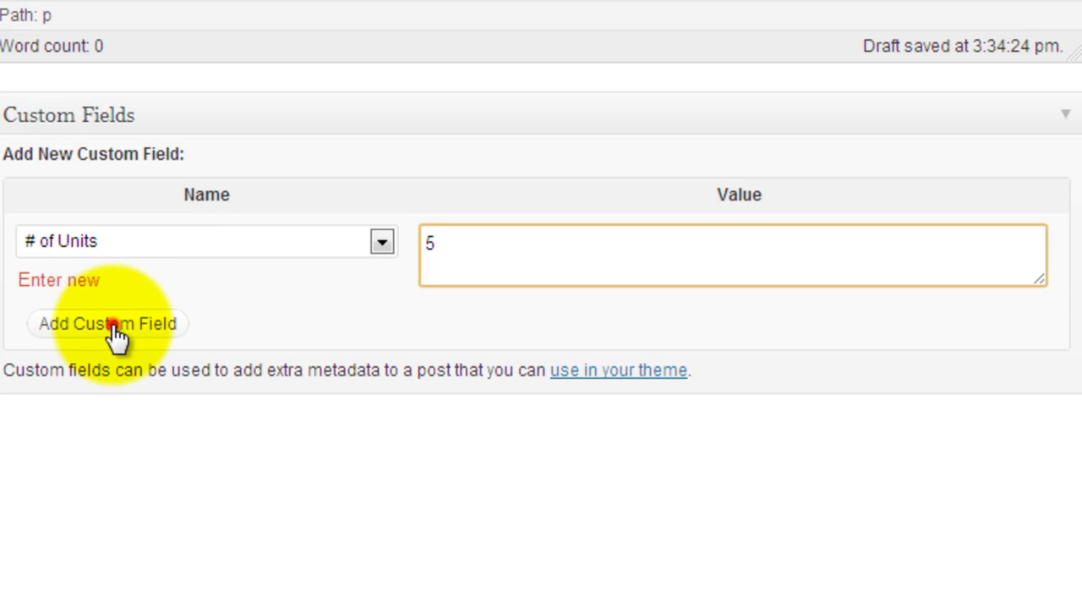
left_click(115, 335)
left_click(115, 335)
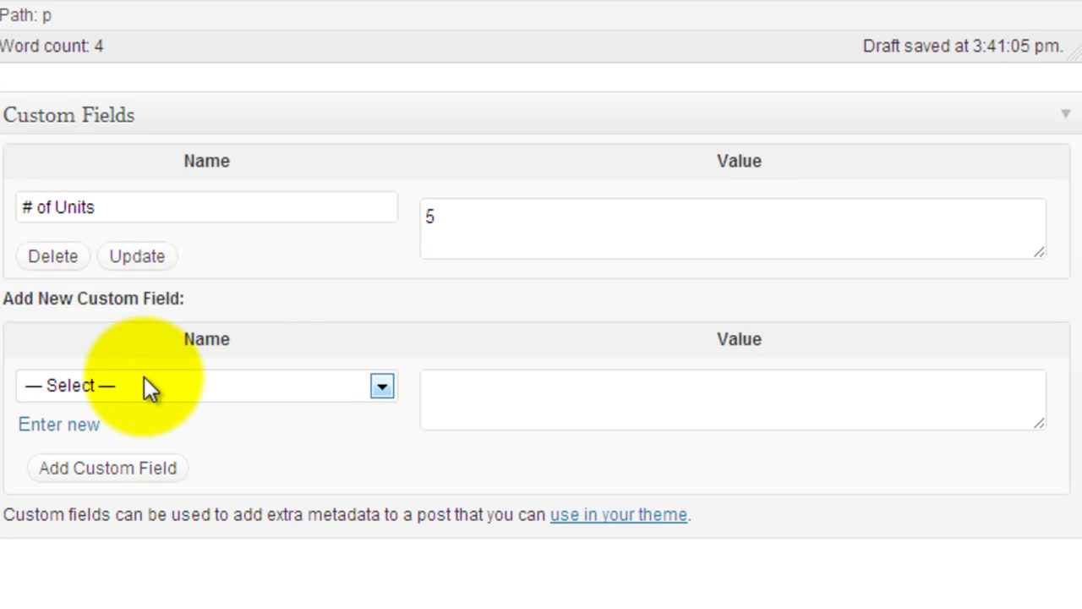
Add 'Amount Earned' = $1,000, then choose Audio File as the next field name.
left_click(144, 385)
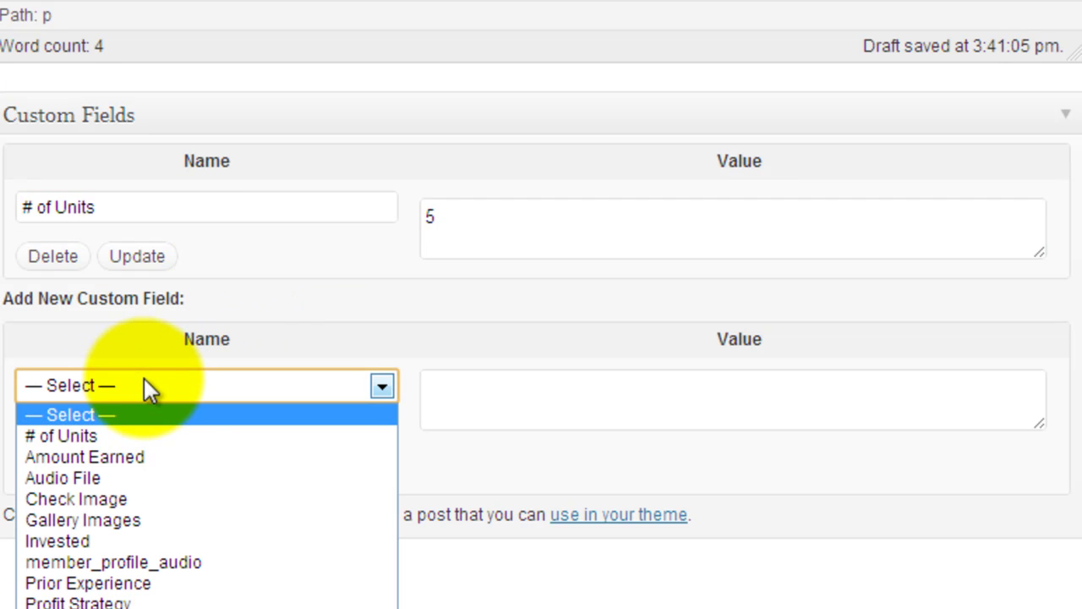
left_click(163, 457)
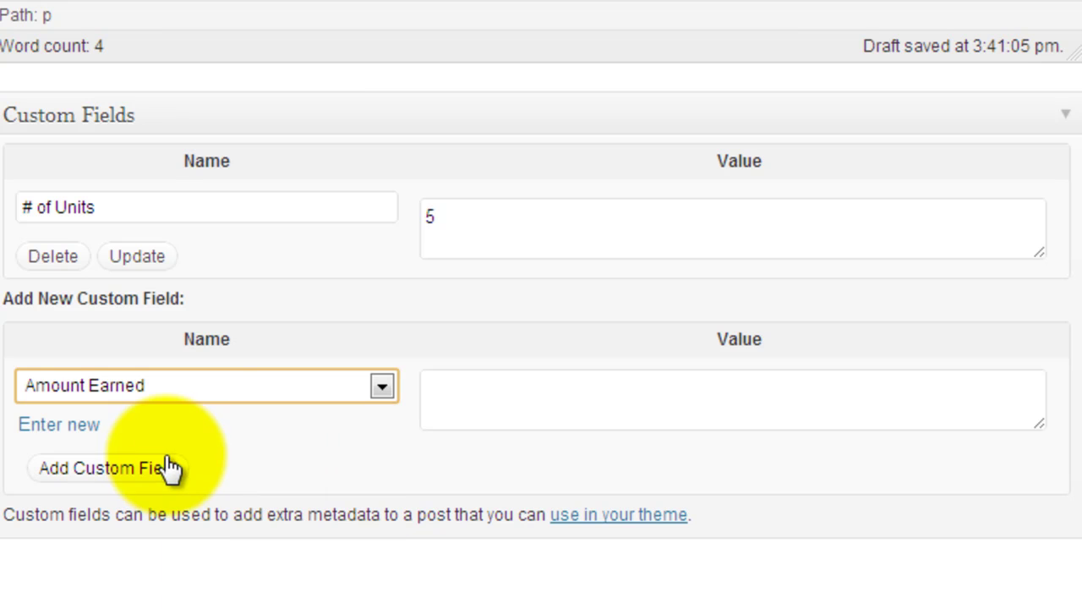
left_click(452, 417)
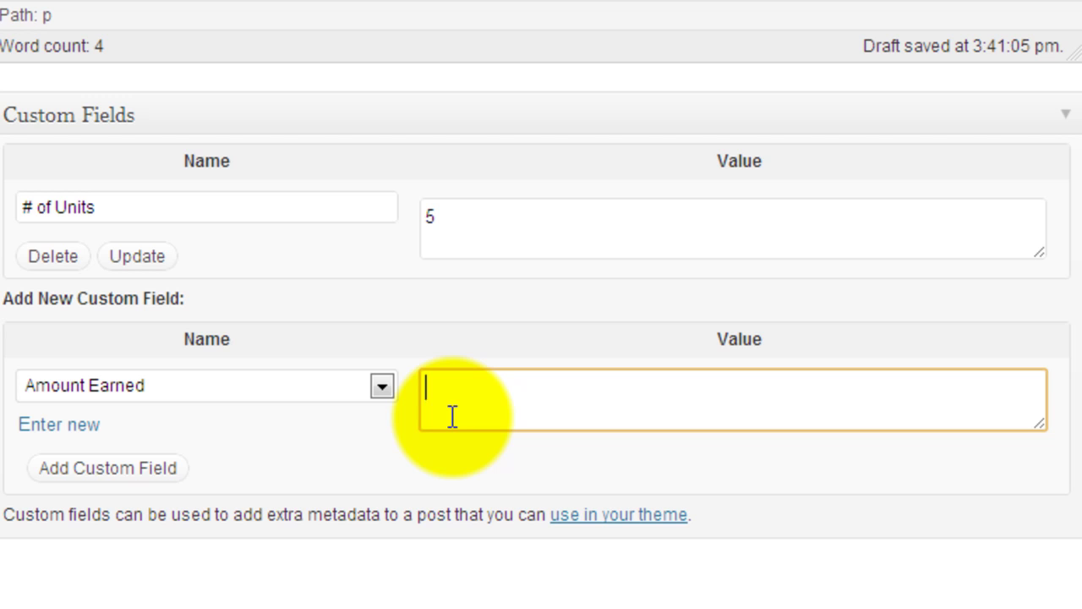
type("$1,000")
left_click(156, 465)
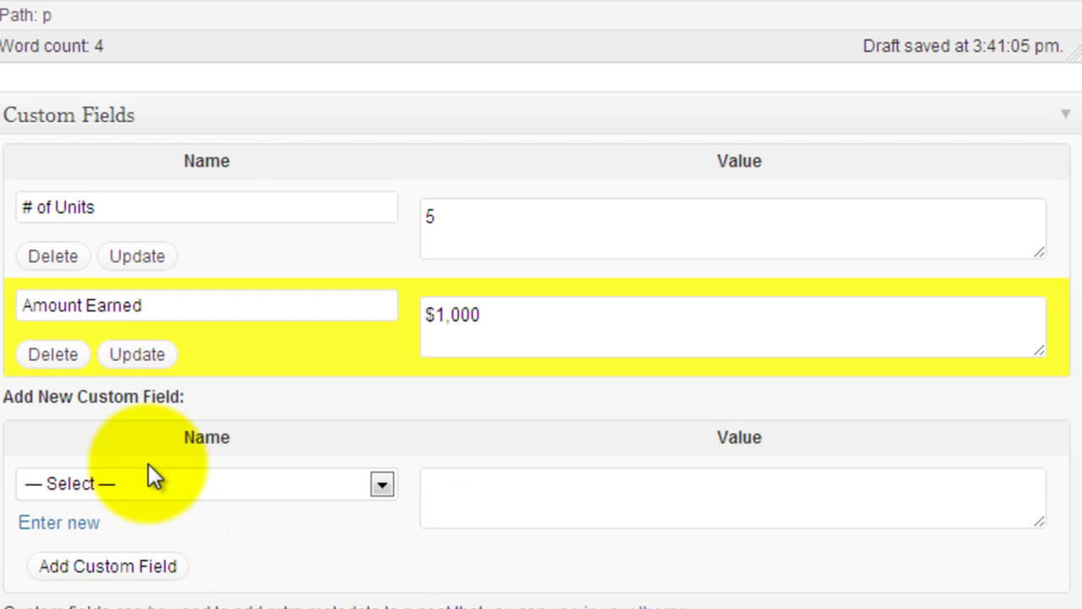
left_click(207, 482)
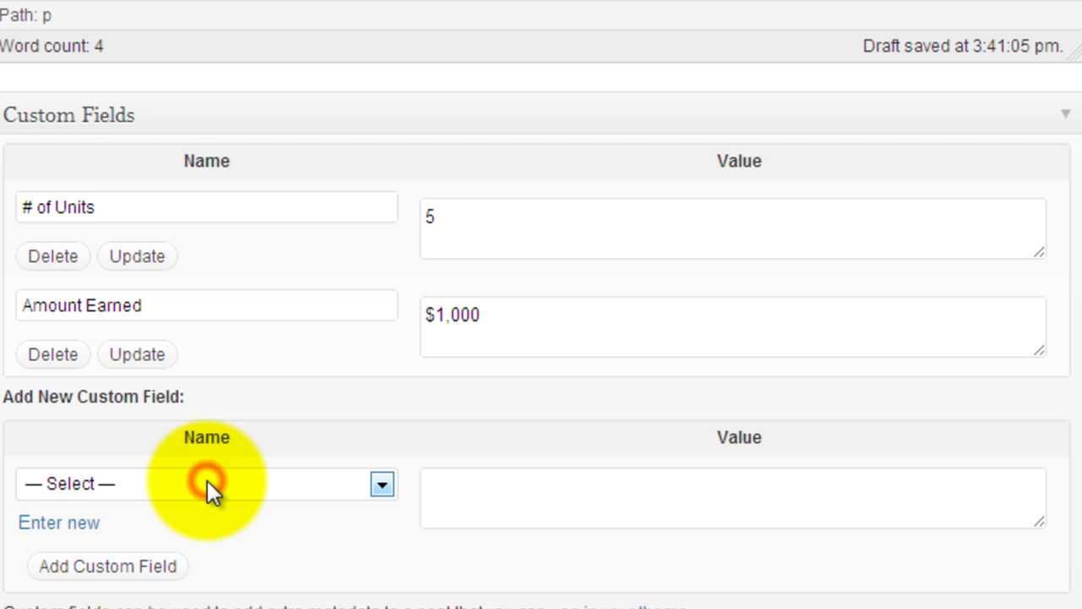
left_click(207, 480)
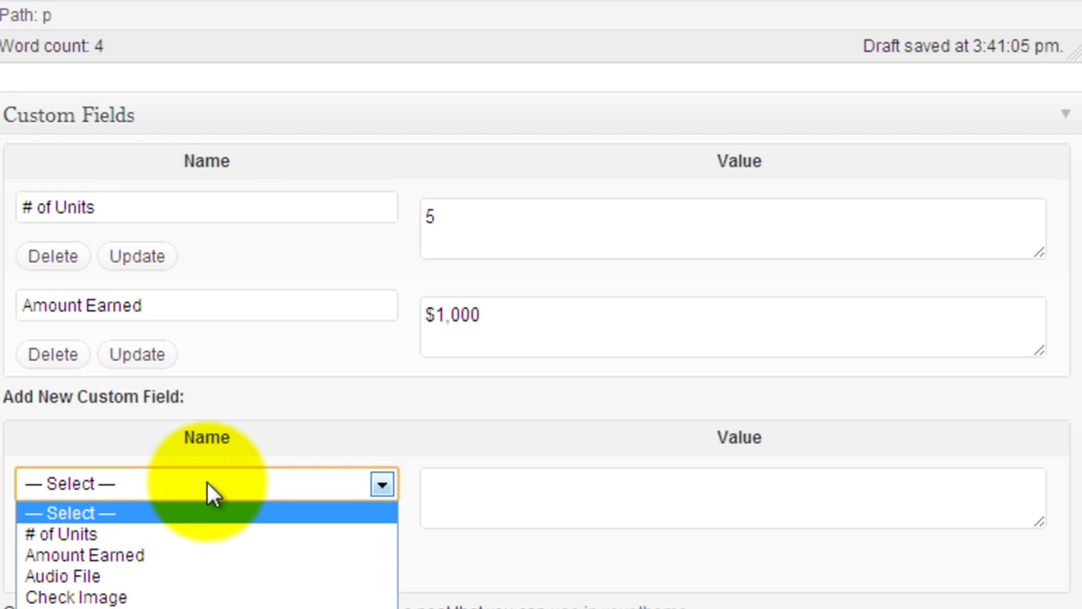
left_click(158, 580)
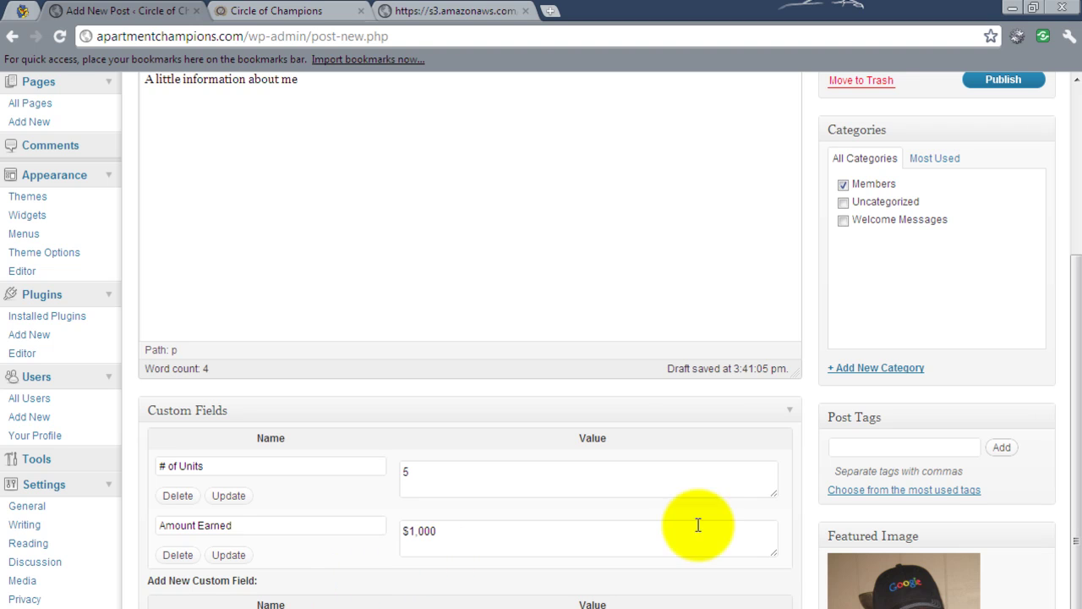
Bring up the Add an Image uploader on its from-computer page.
scroll(1072, 393, "up", 1)
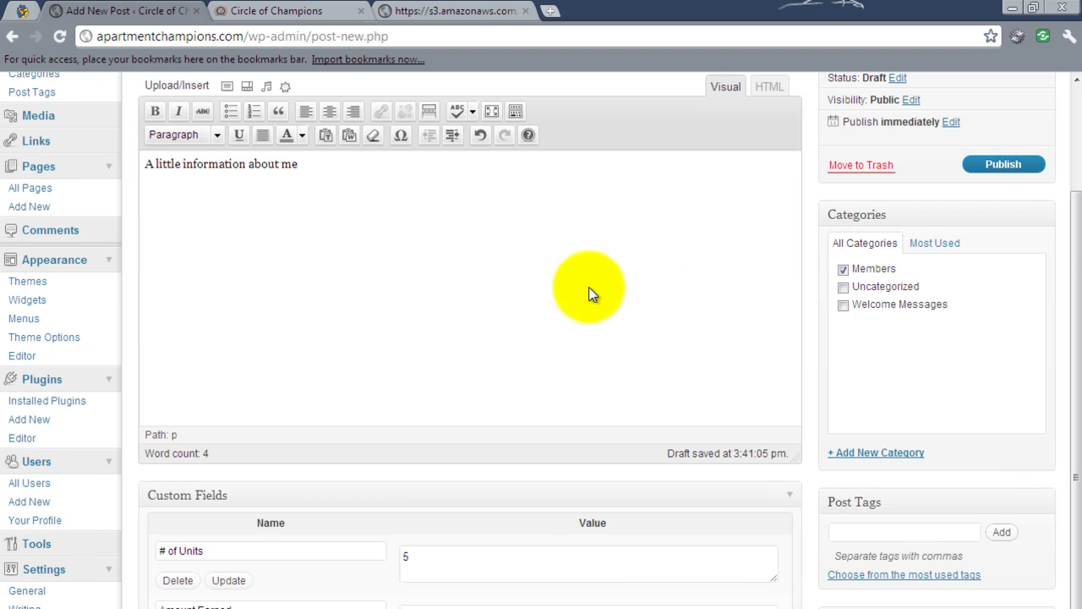
scroll(152, 192, "up", 2)
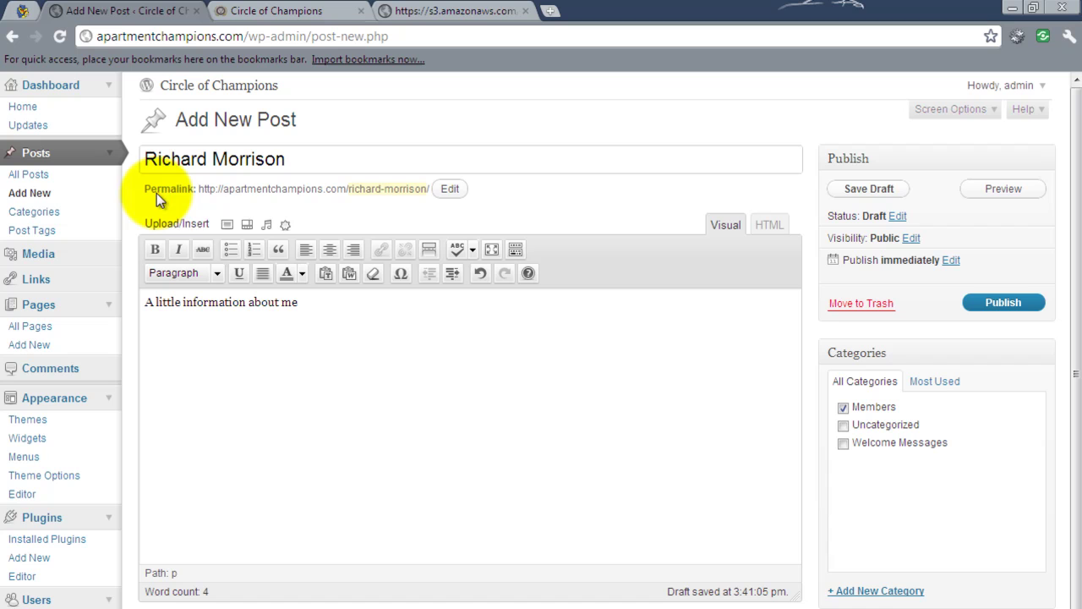
left_click(226, 226)
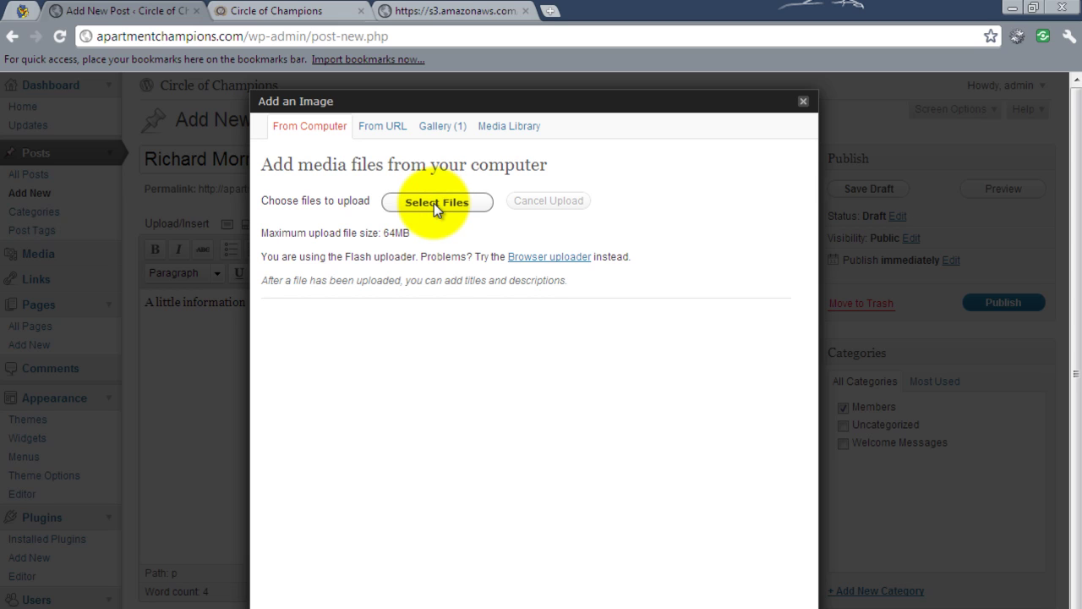
Upload the betty.mp3 audio file from the computer.
left_click(433, 203)
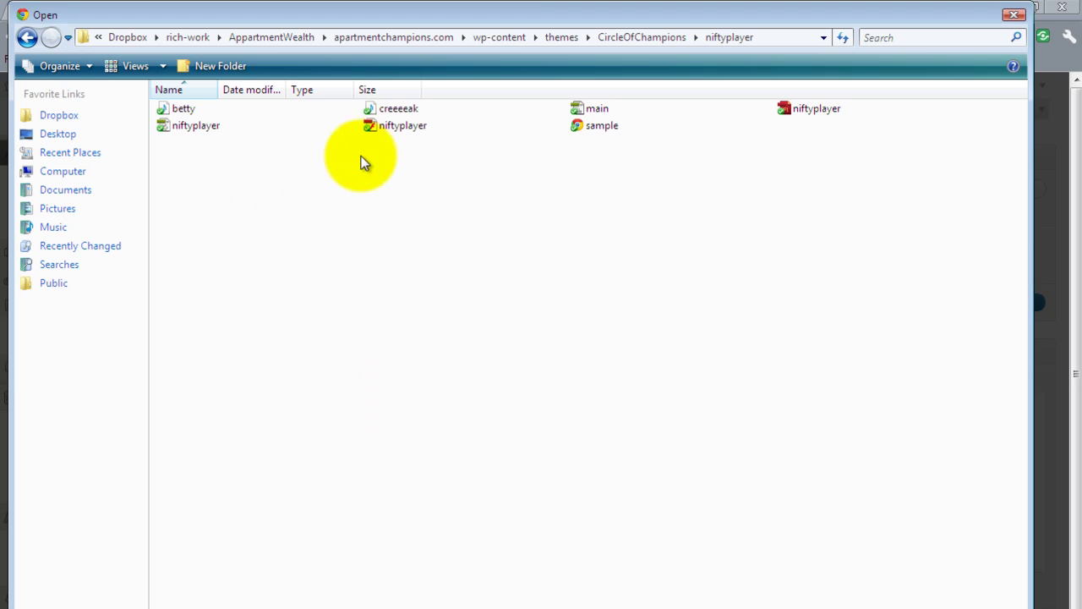
double_click(195, 111)
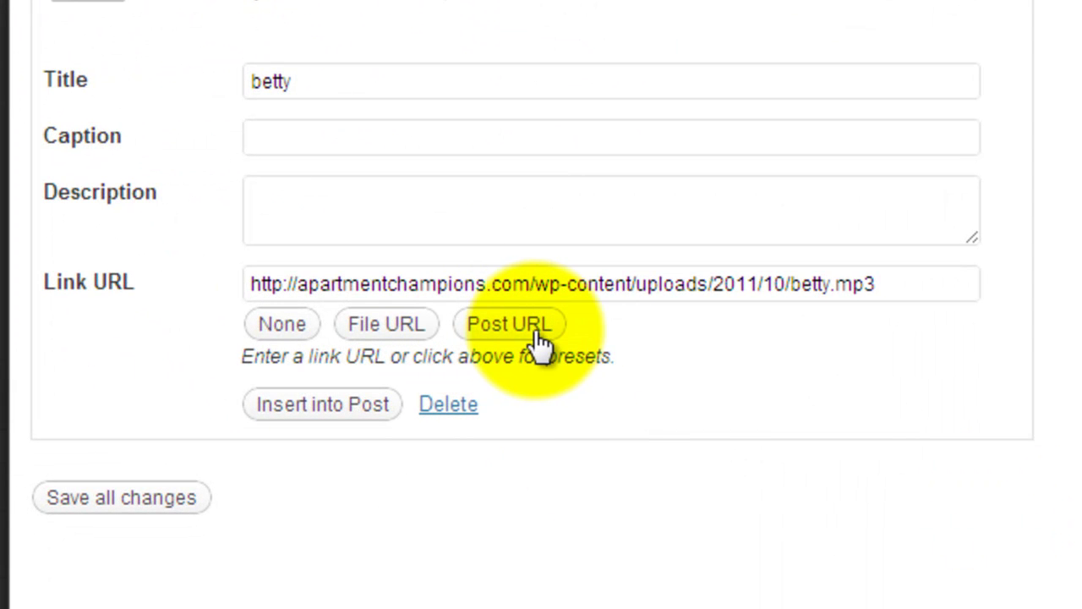
left_click(550, 284)
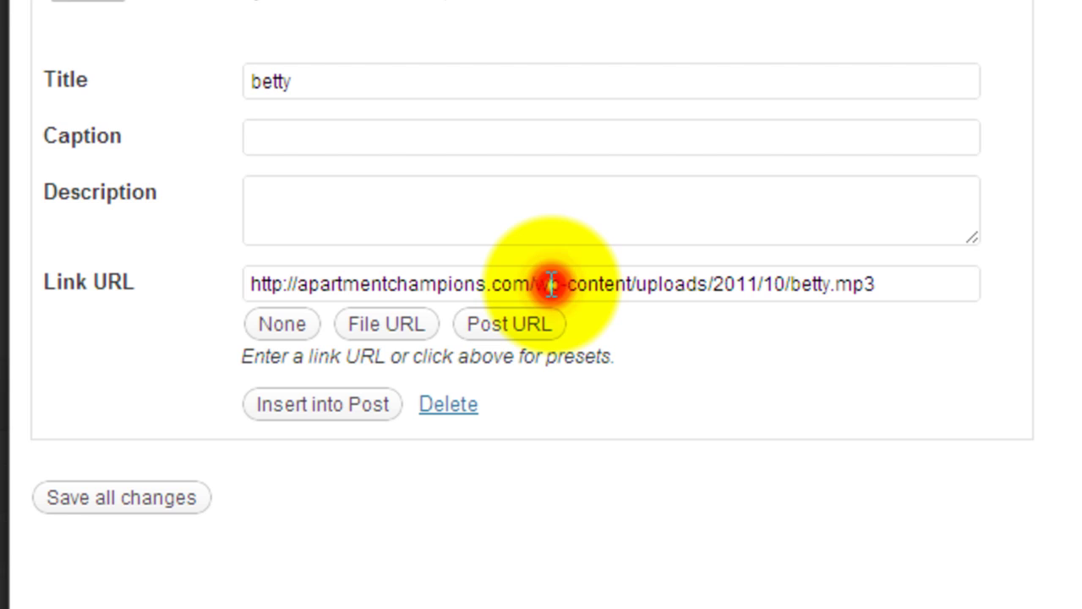
left_click(551, 284)
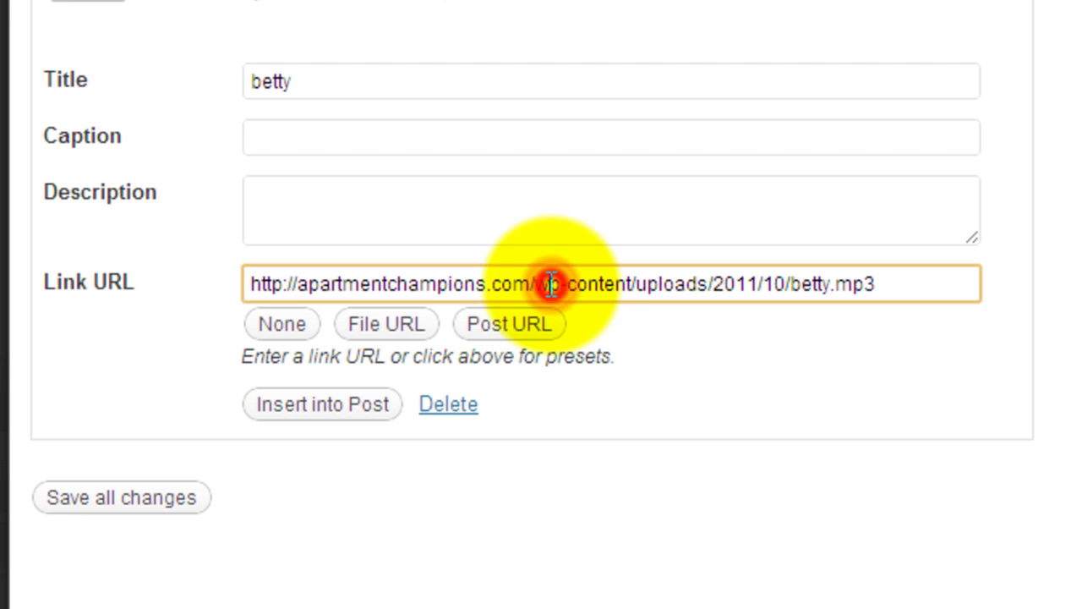
Select the whole betty.mp3 Link URL and cut it to the clipboard.
key("ctrl+a")
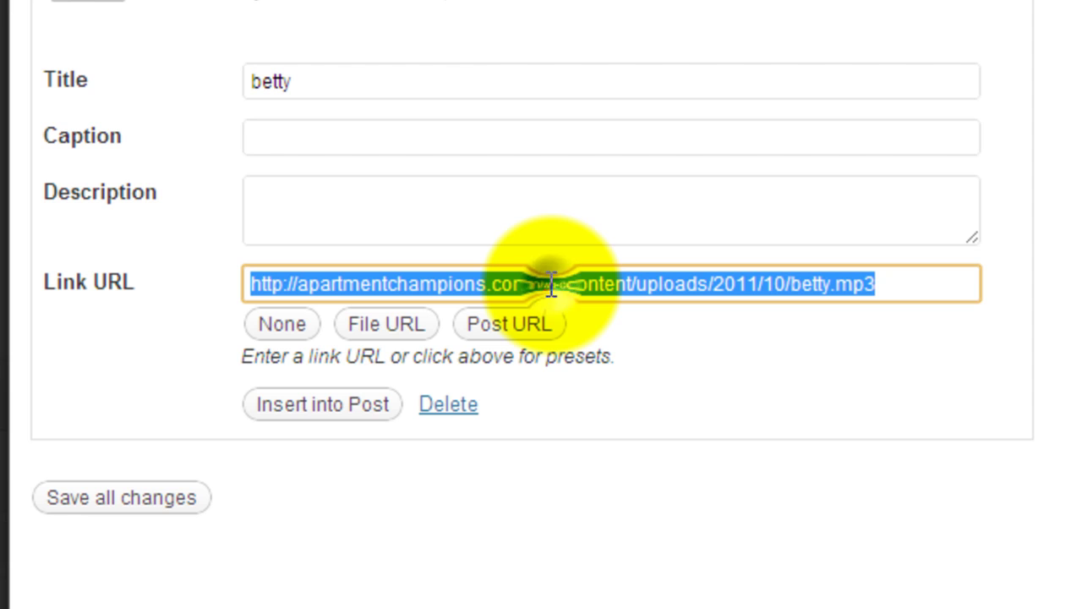
left_click(550, 284)
key("ctrl+a")
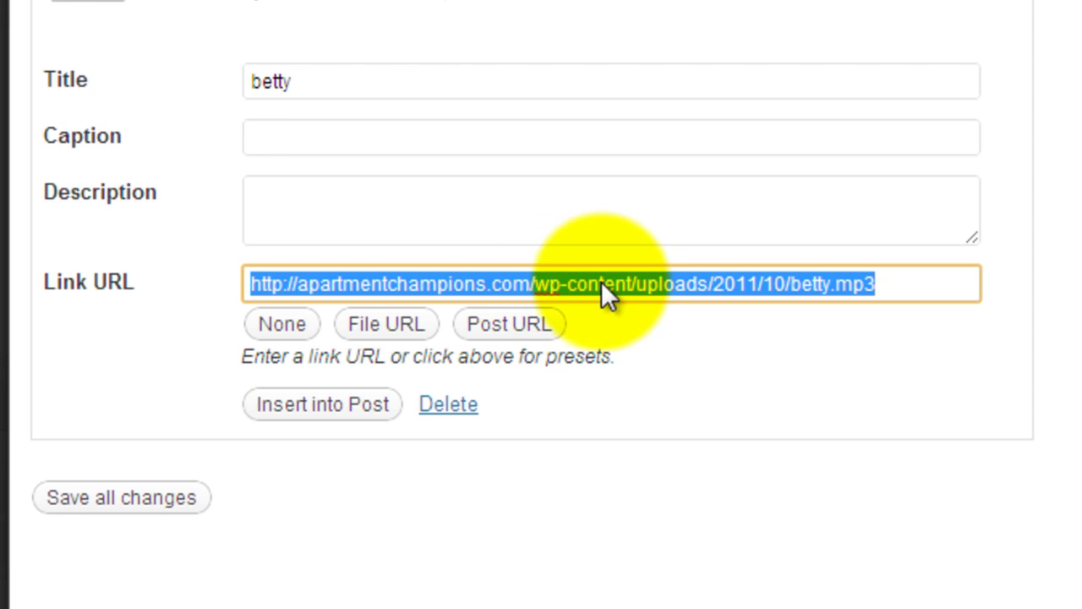
right_click(602, 280)
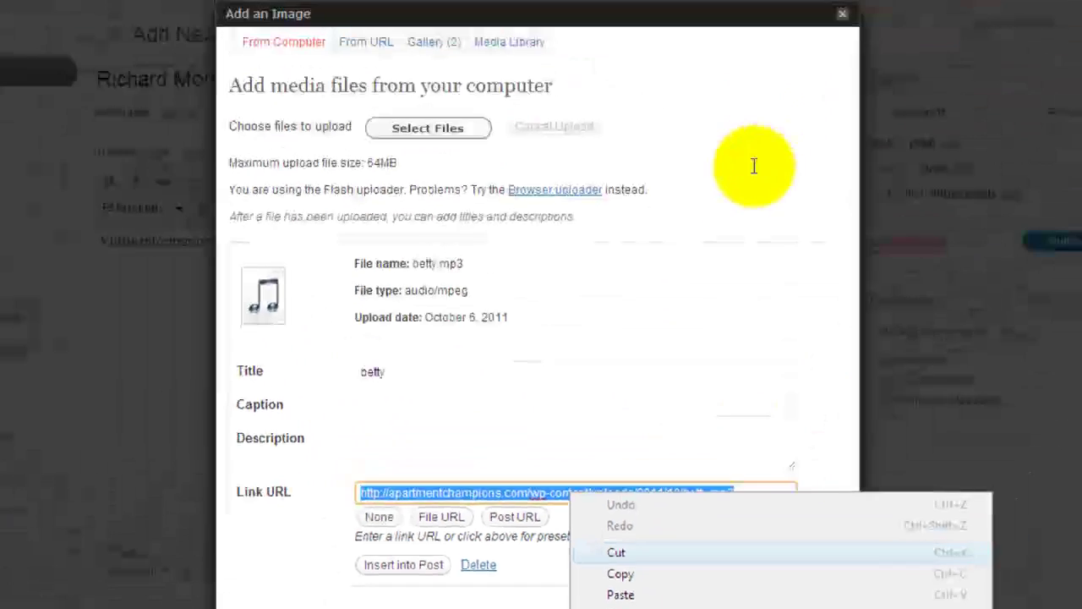
key("Escape")
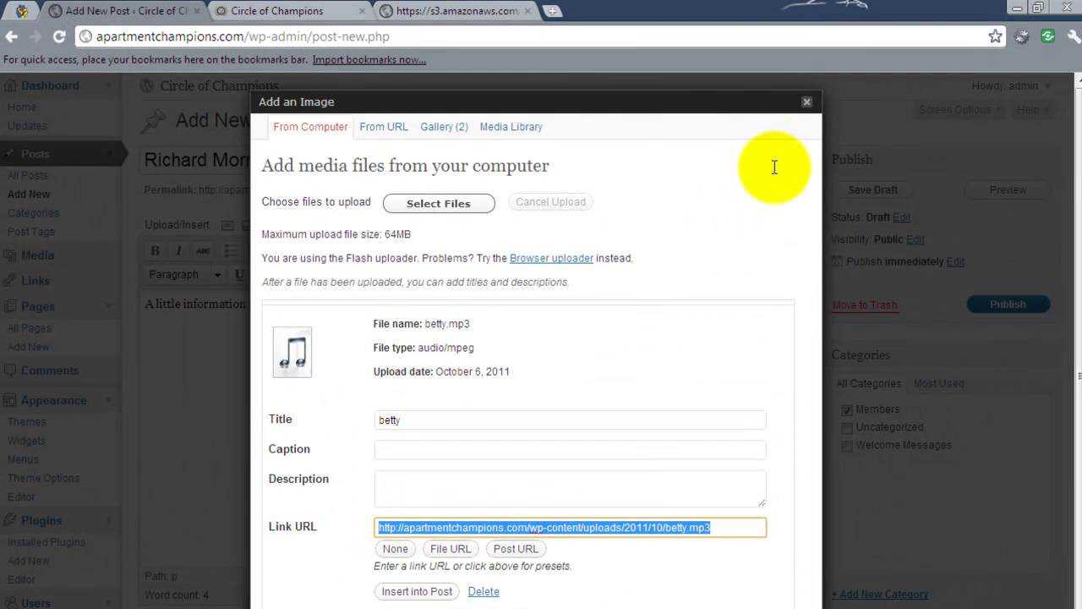
key("ctrl+x")
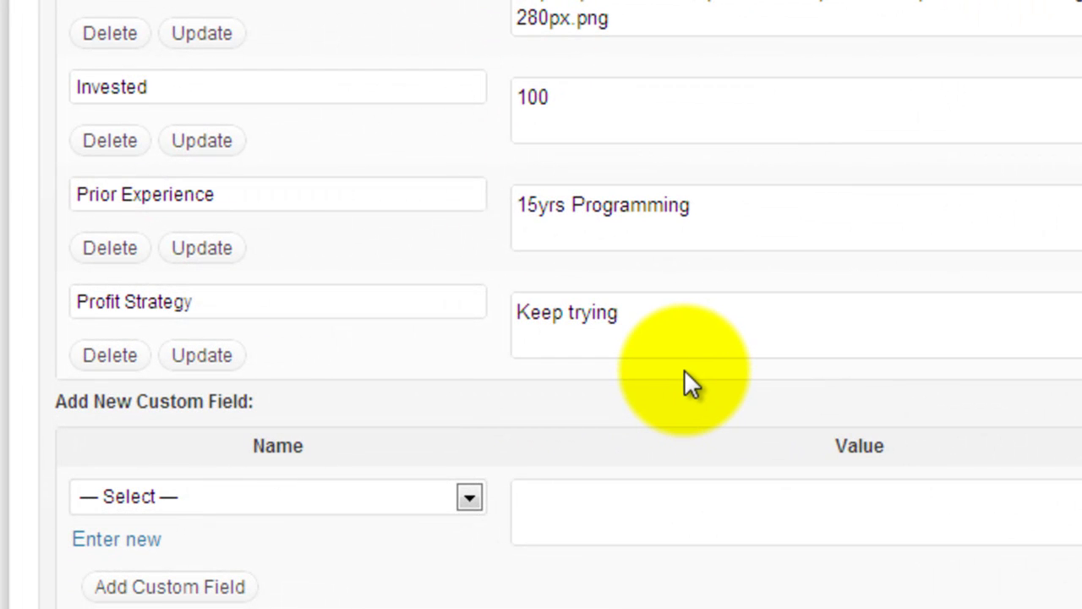
Add a new custom field named 'Youtube Video ID' and put the cursor in its empty value box.
scroll(684, 368, "down", 2)
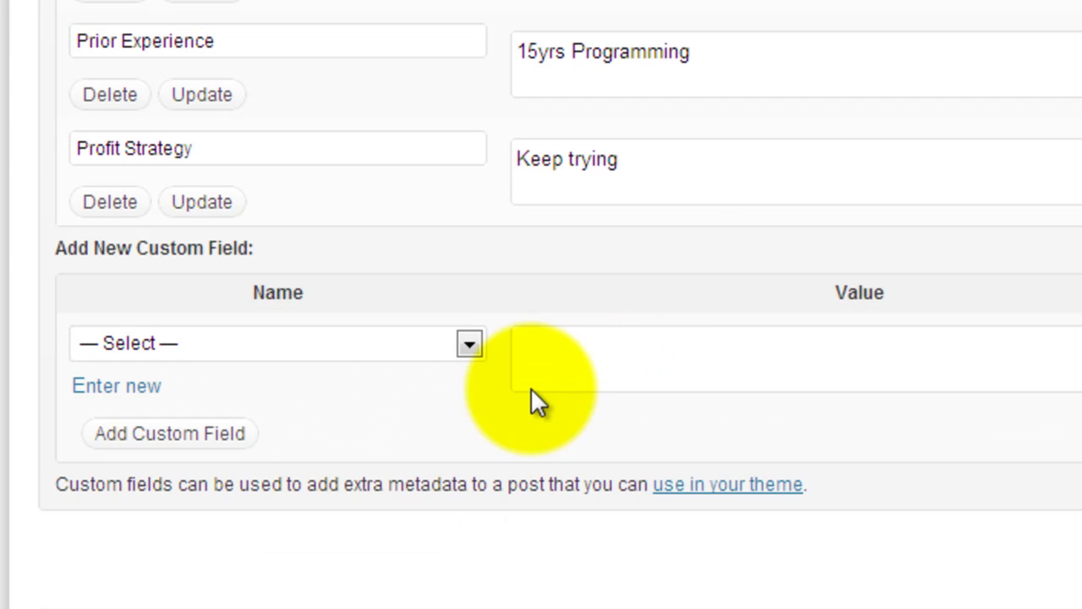
left_click(127, 389)
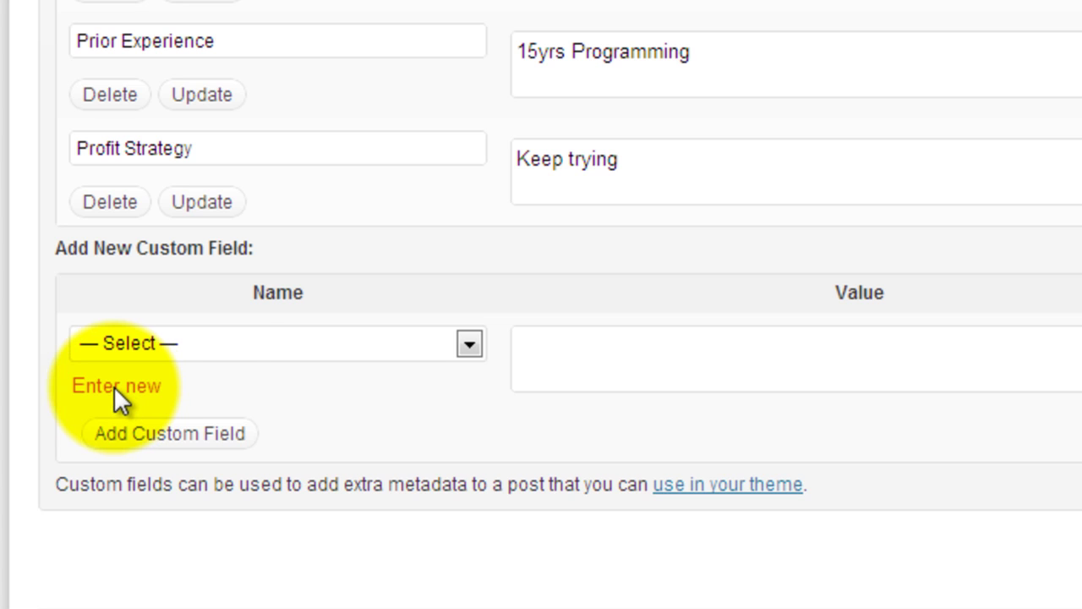
left_click(223, 368)
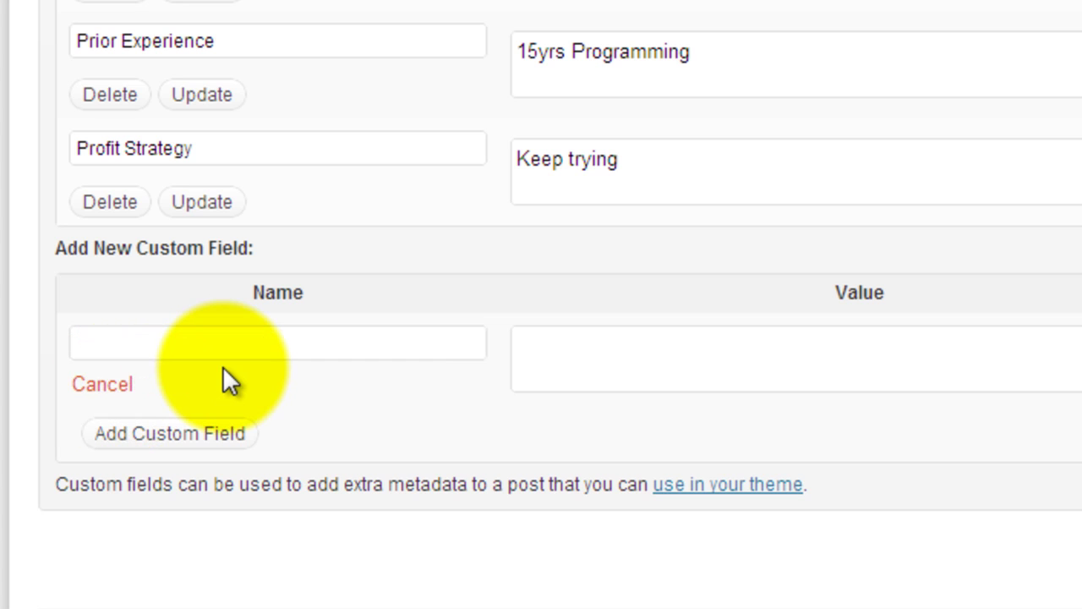
left_click(181, 340)
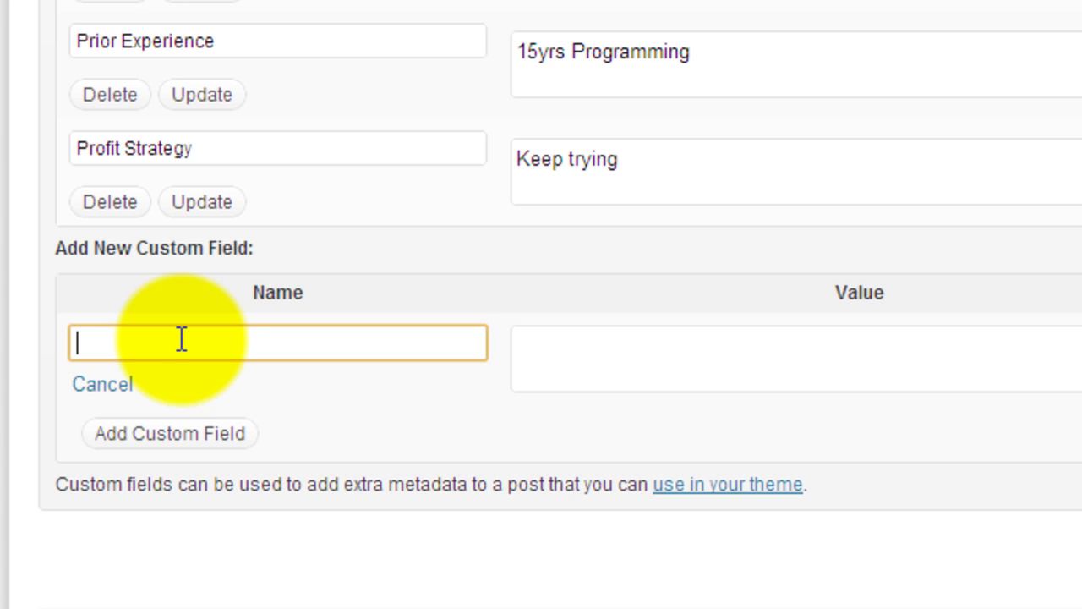
type("Youtube Video ID")
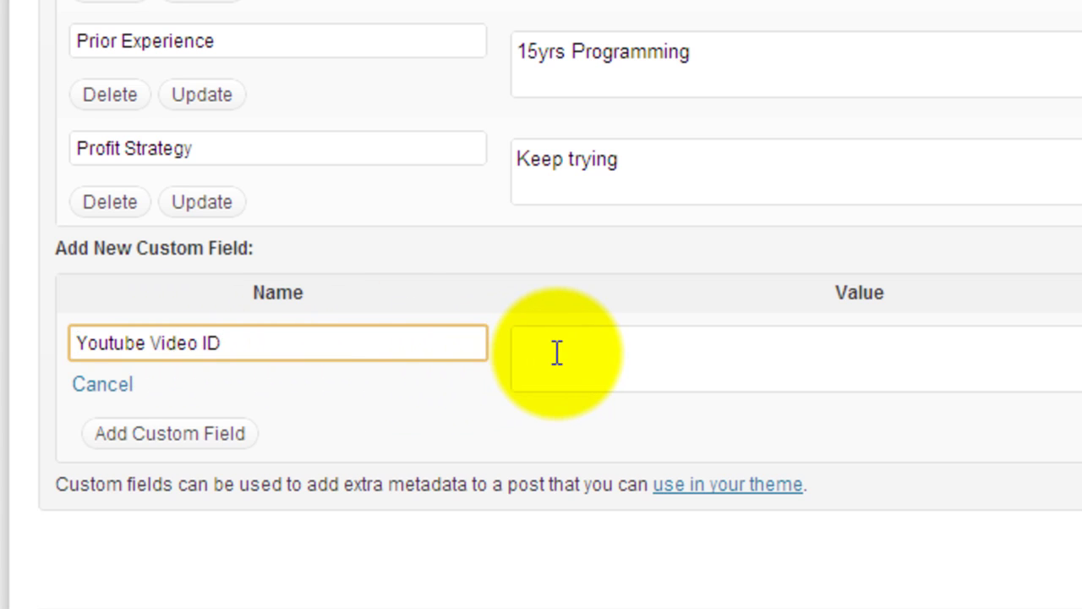
left_click(557, 353)
left_click(556, 352)
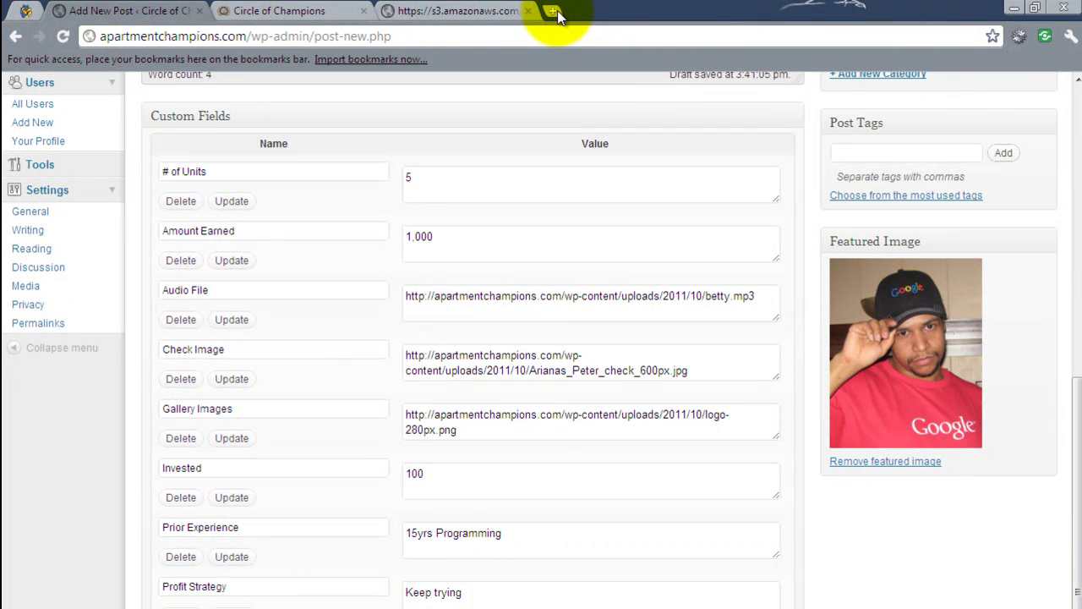
Cut the Custom WordPress Theme video's ID from its YouTube address and return to the post tab.
left_click(553, 11)
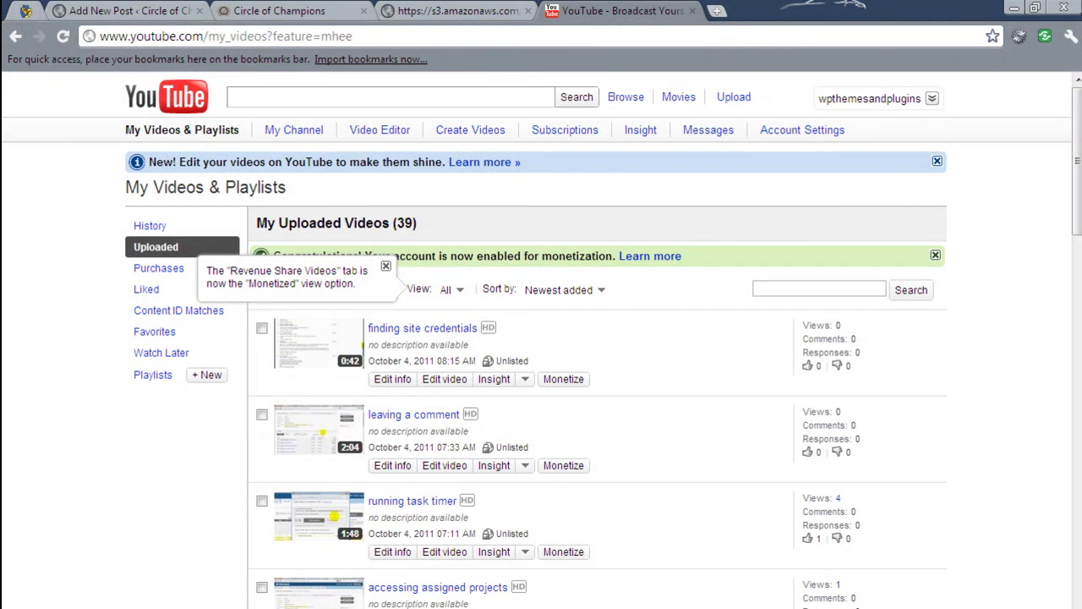
key("F5")
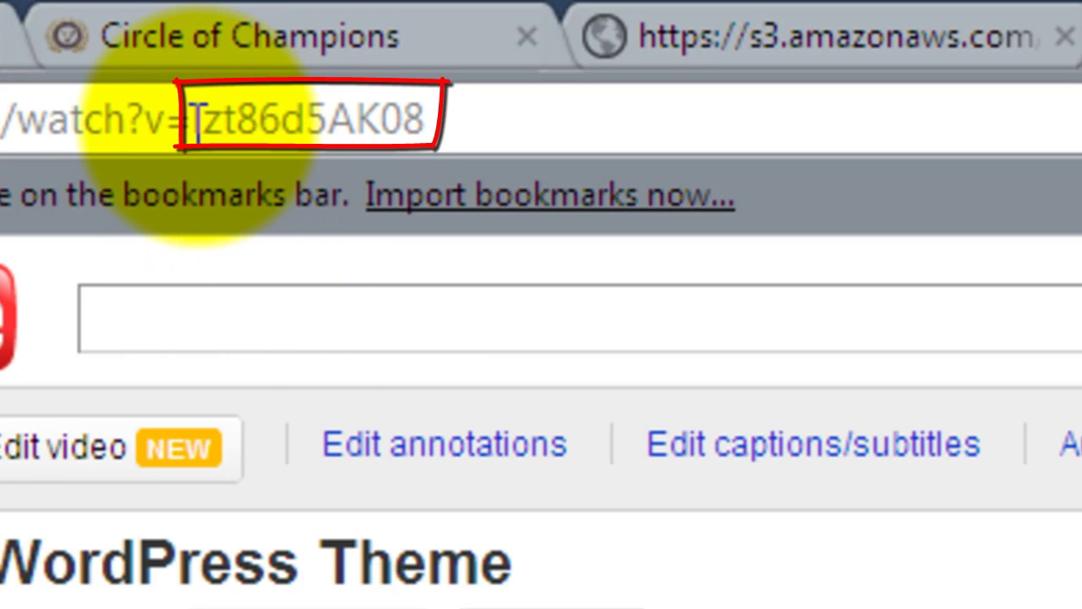
left_click_drag(193, 121, 470, 121)
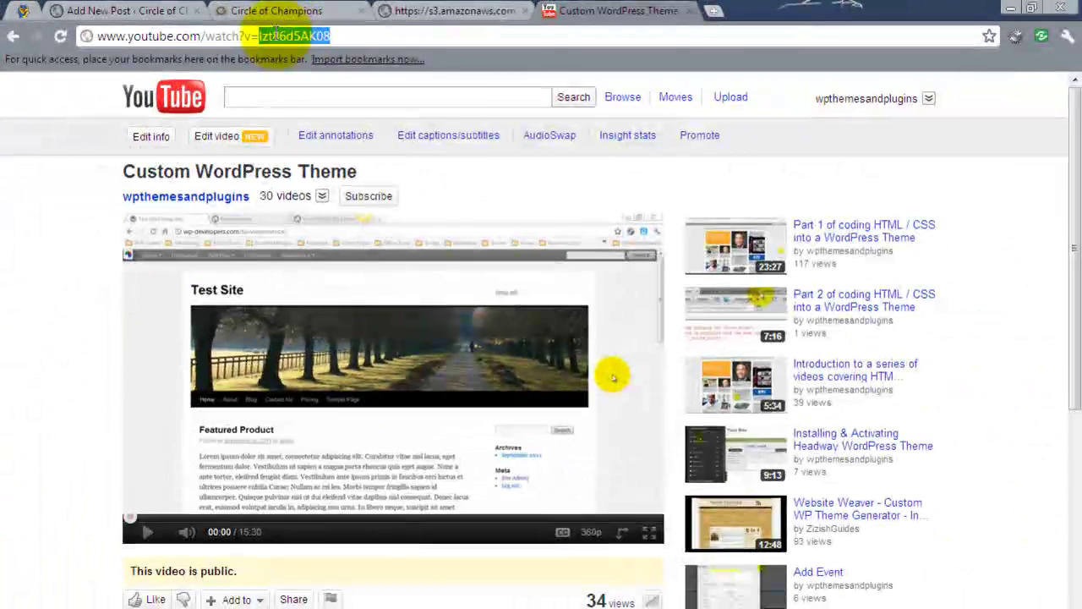
key("ctrl+x")
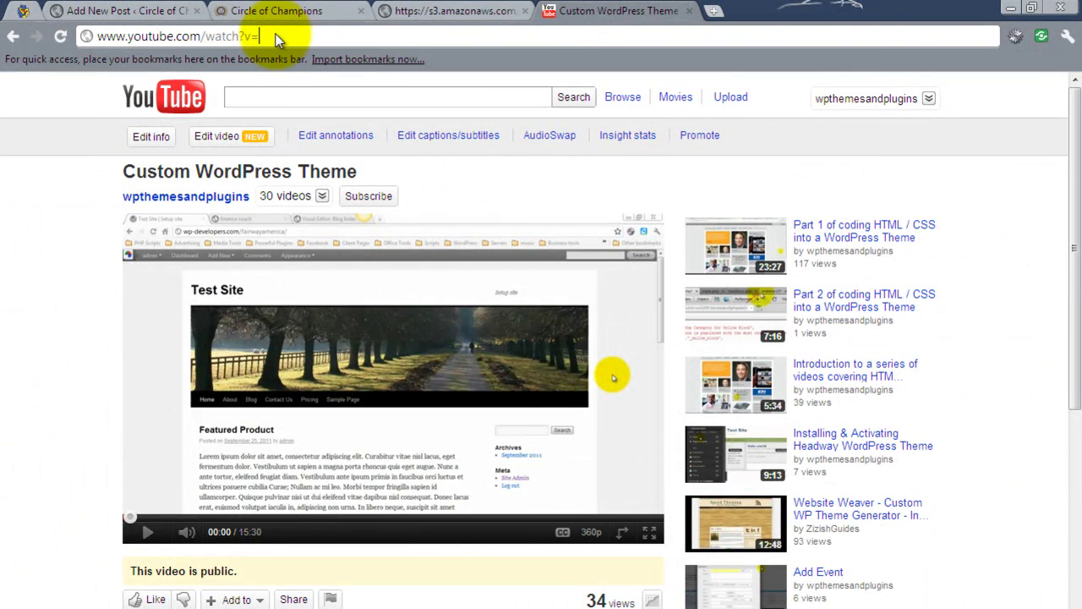
left_click(108, 10)
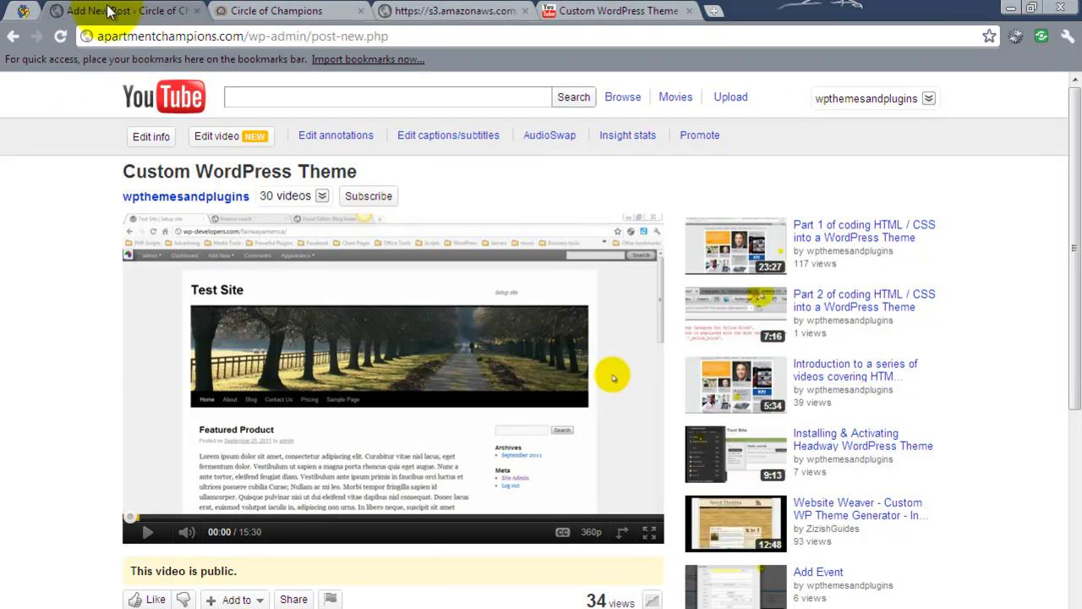
Paste the video ID Izt86d5AK08 as the Youtube Video ID custom field value and add the field.
scroll(361, 253, "down", 3)
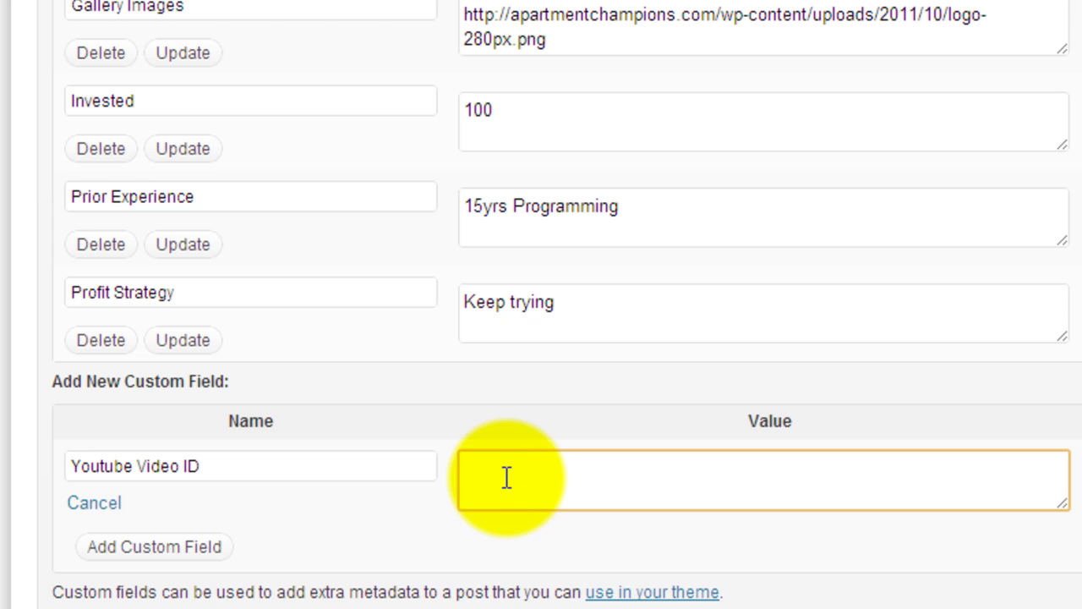
left_click(506, 478)
right_click(507, 478)
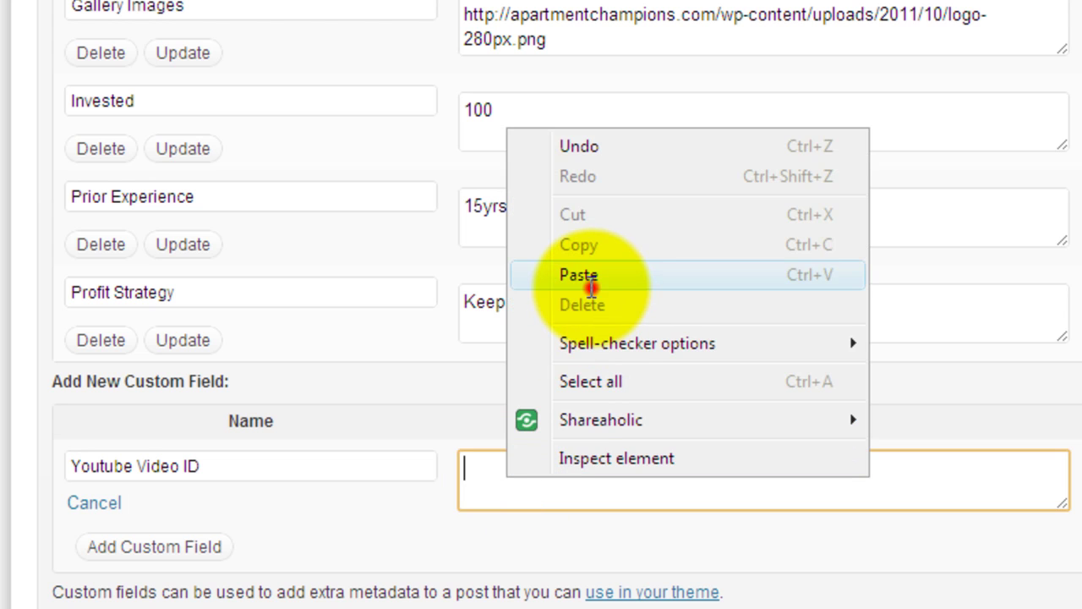
left_click(589, 282)
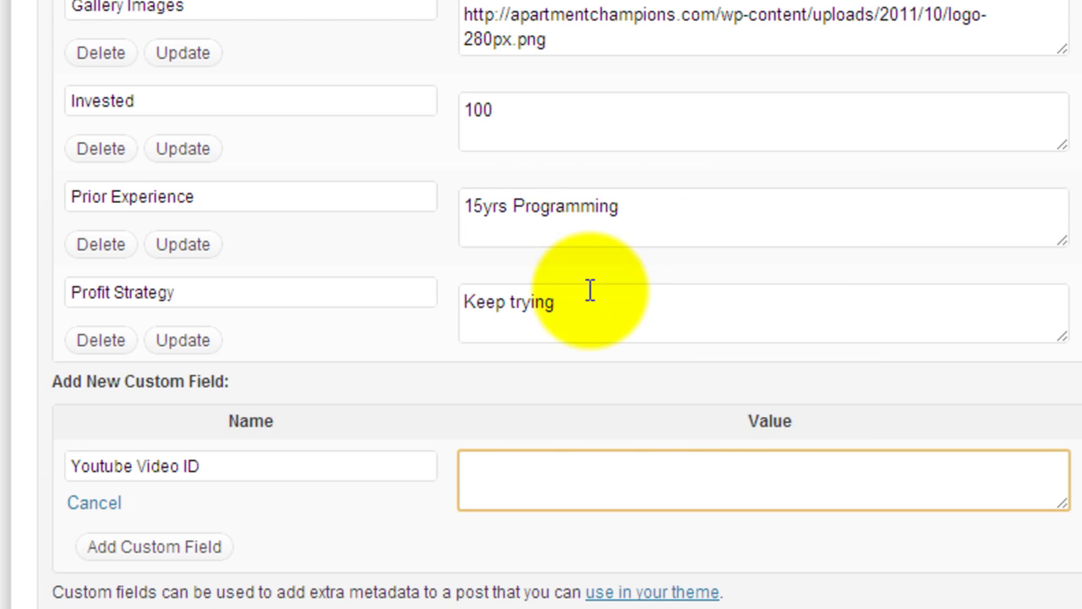
key("ctrl+v")
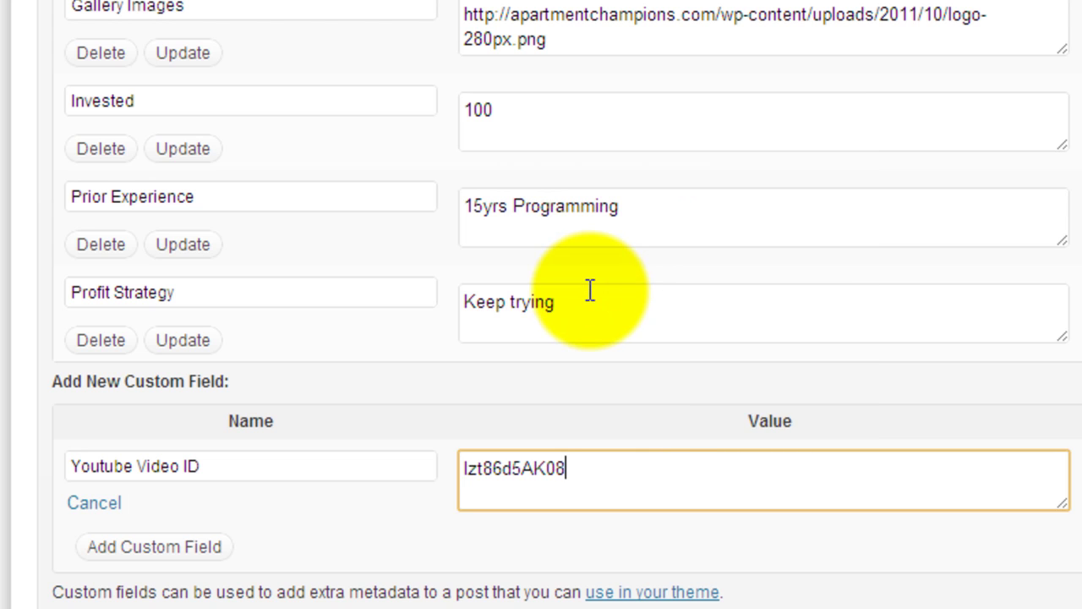
left_click(160, 550)
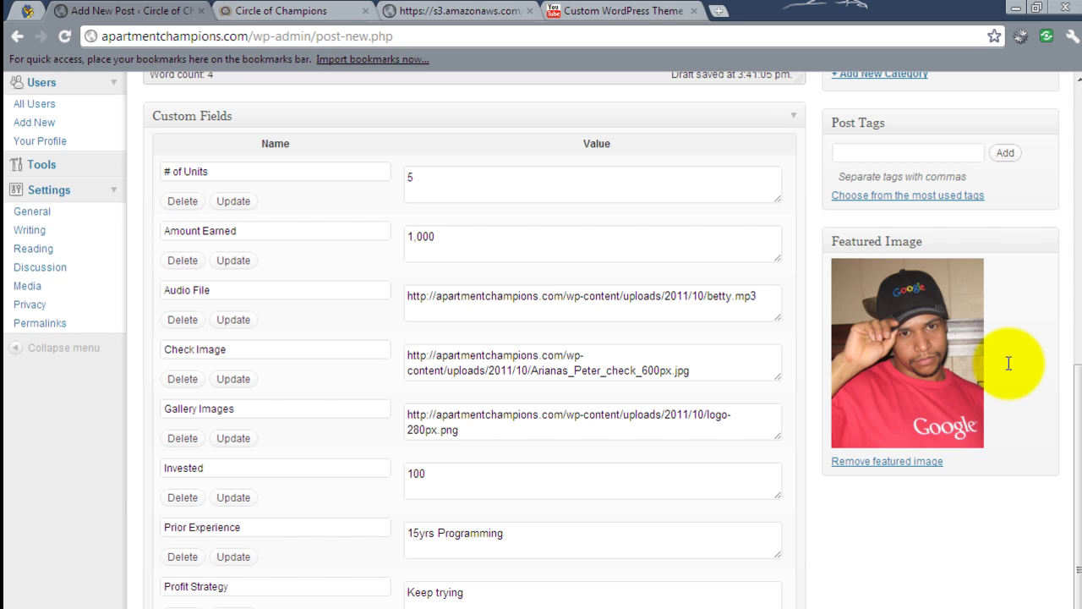
scroll(1009, 363, "up", 2)
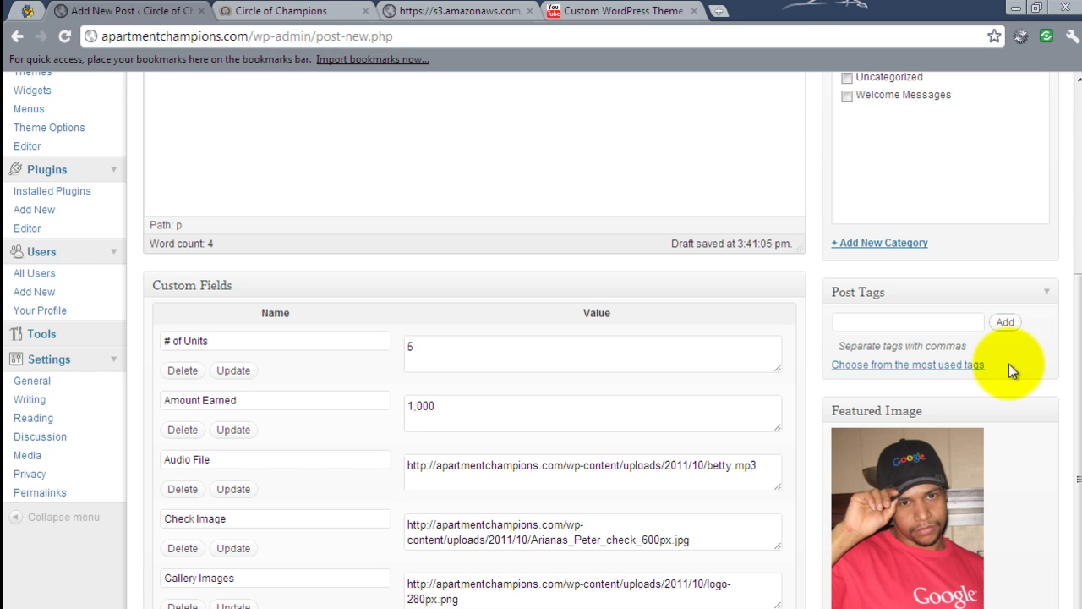
scroll(1011, 370, "up", 2)
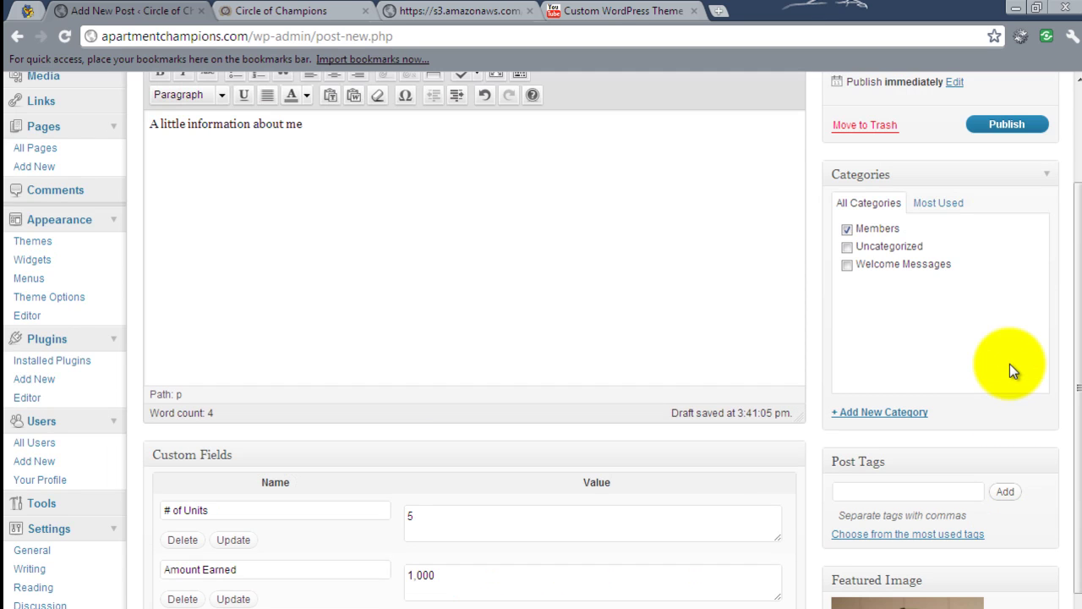
scroll(1009, 364, "up", 2)
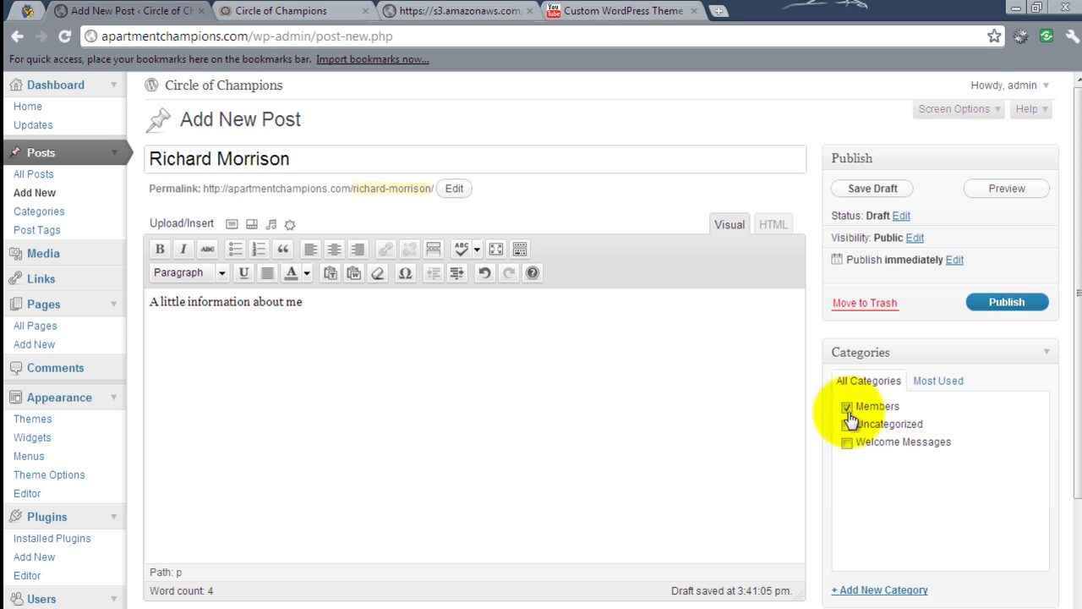
left_click(992, 310)
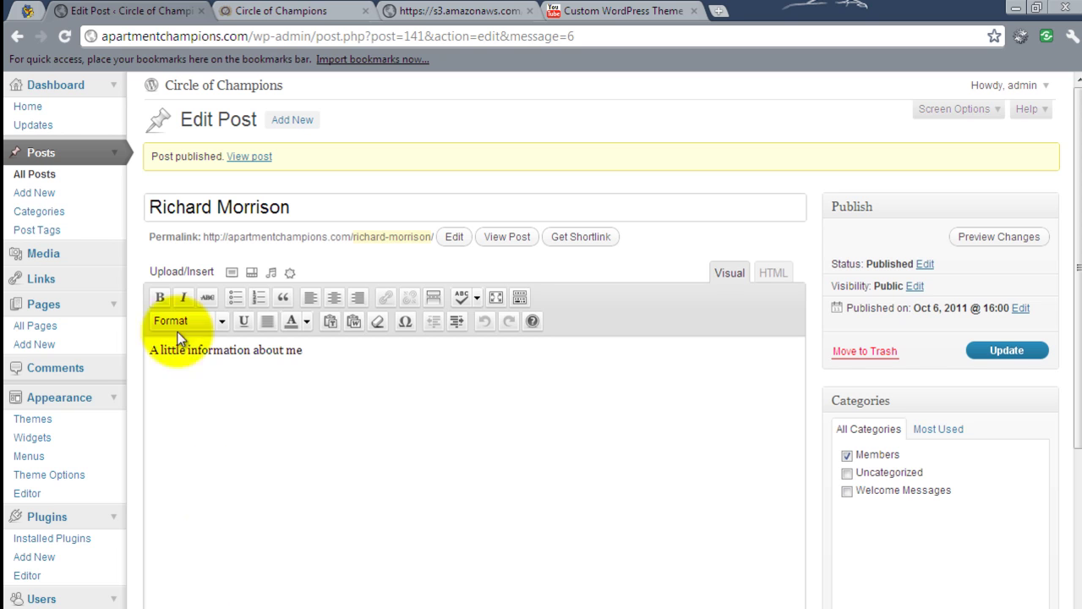
left_click(239, 11)
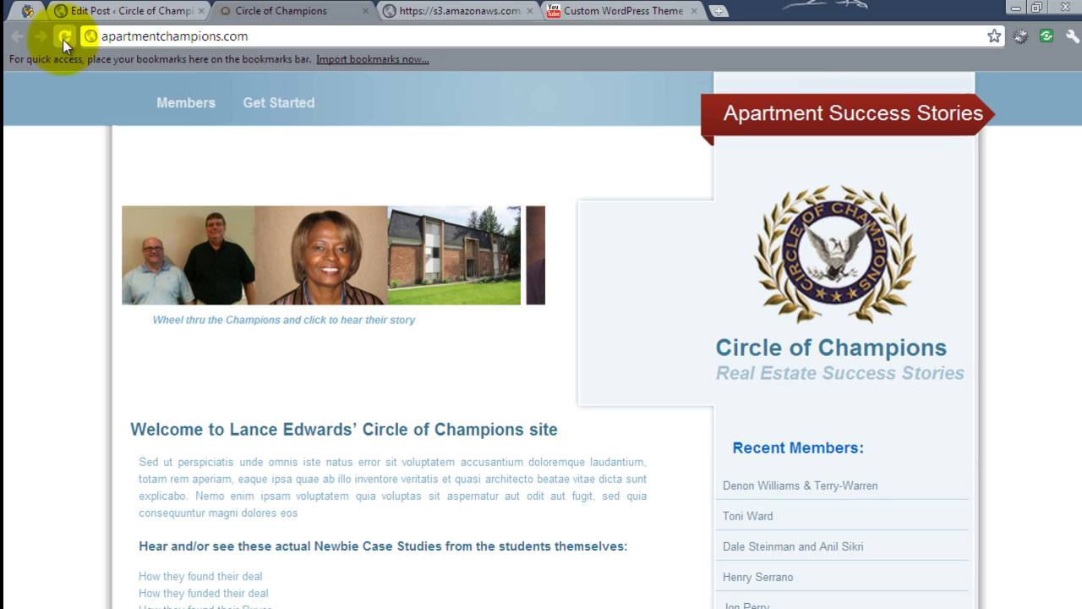
left_click(63, 39)
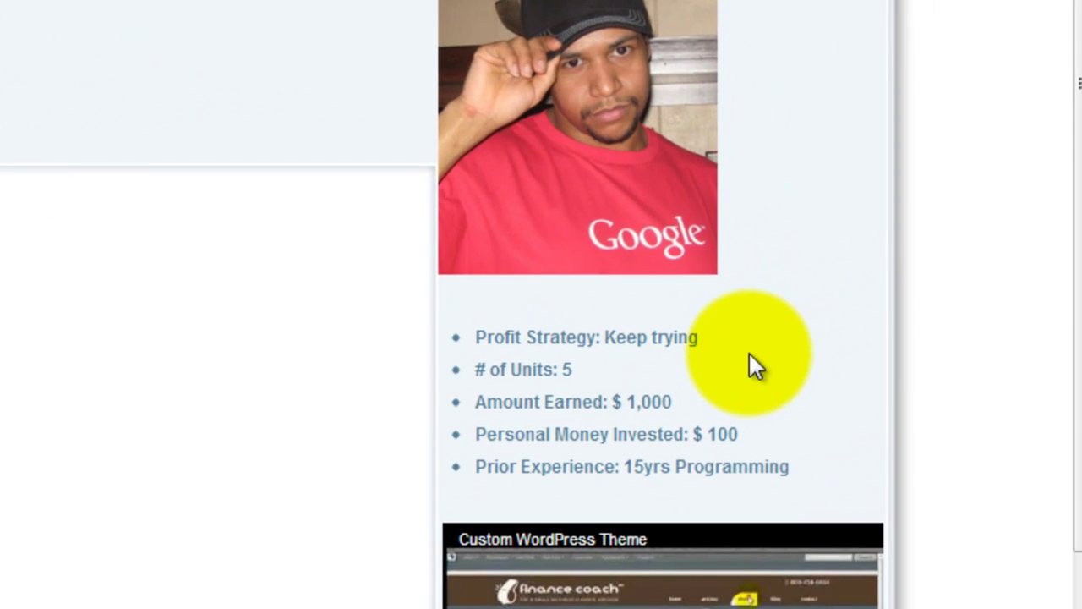
scroll(841, 311, "down", 2)
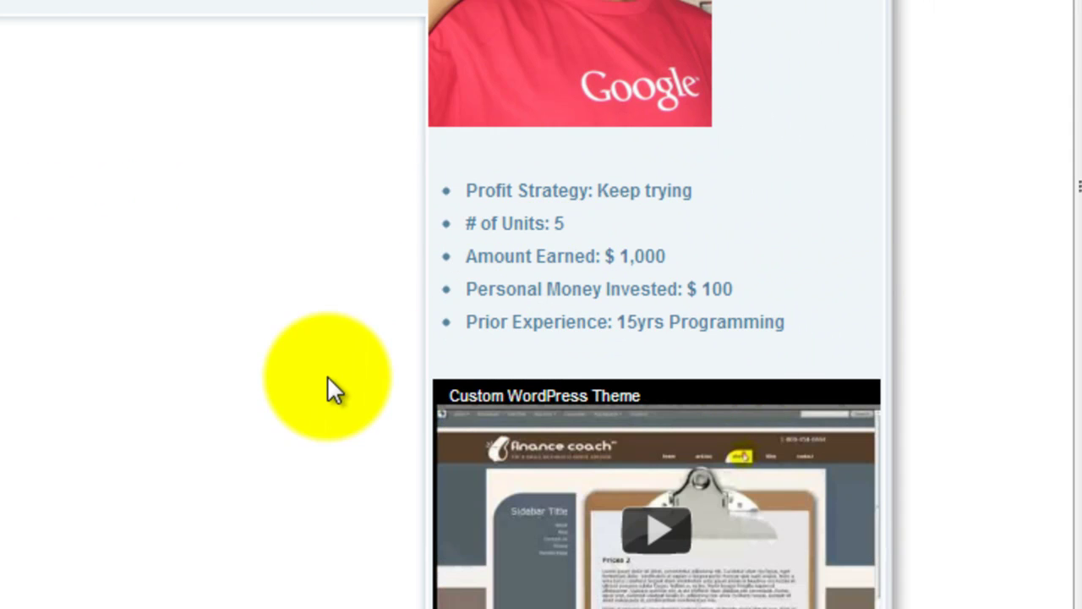
scroll(333, 381, "down", 2)
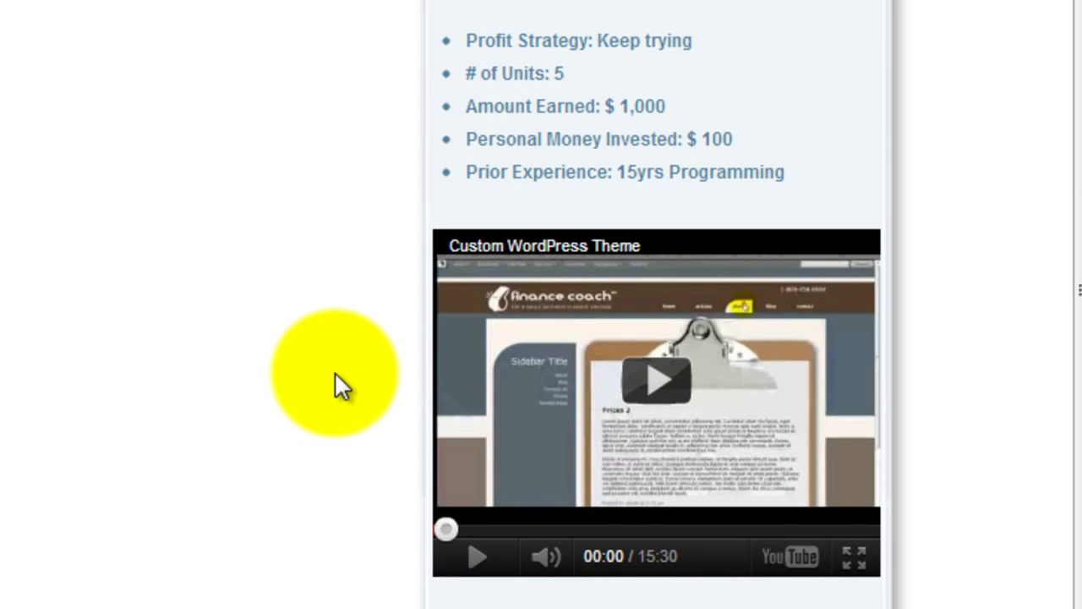
scroll(333, 381, "down", 3)
scroll(332, 208, "down", 3)
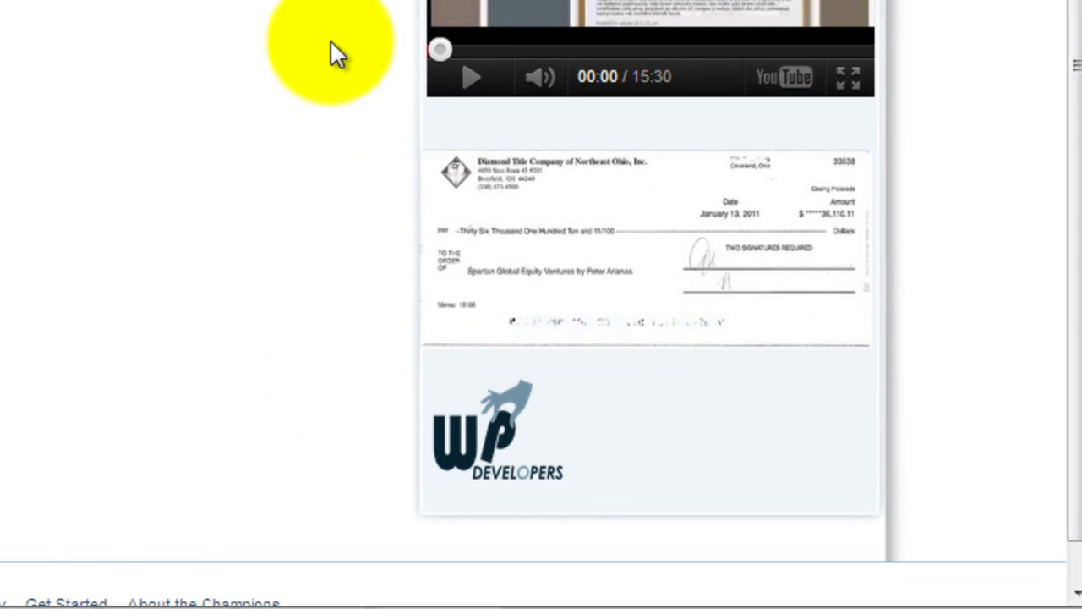
scroll(331, 47, "down", 1)
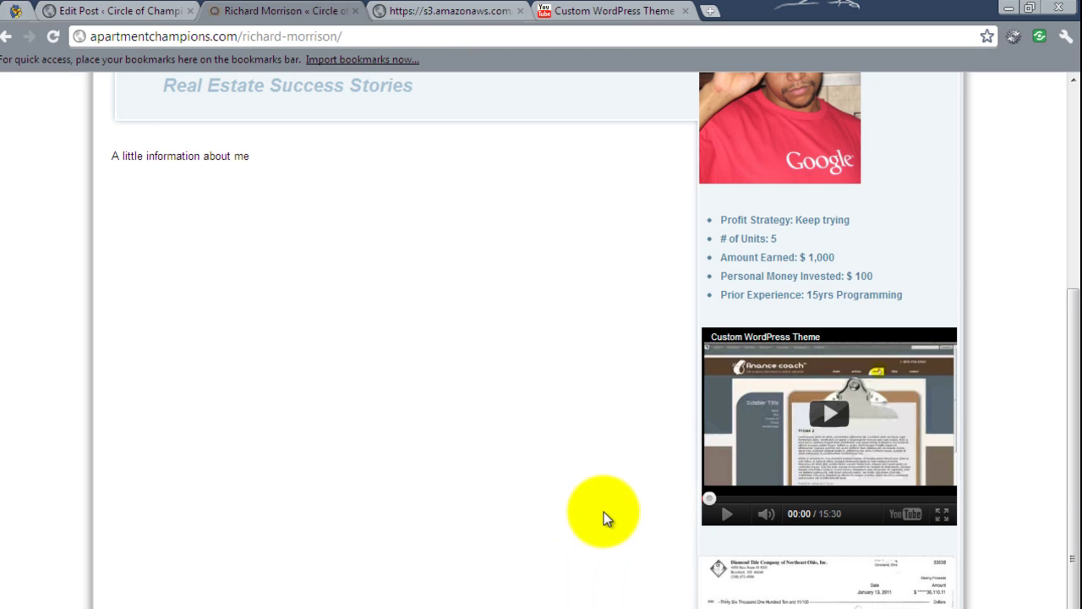
scroll(603, 518, "up", 1)
scroll(604, 511, "up", 2)
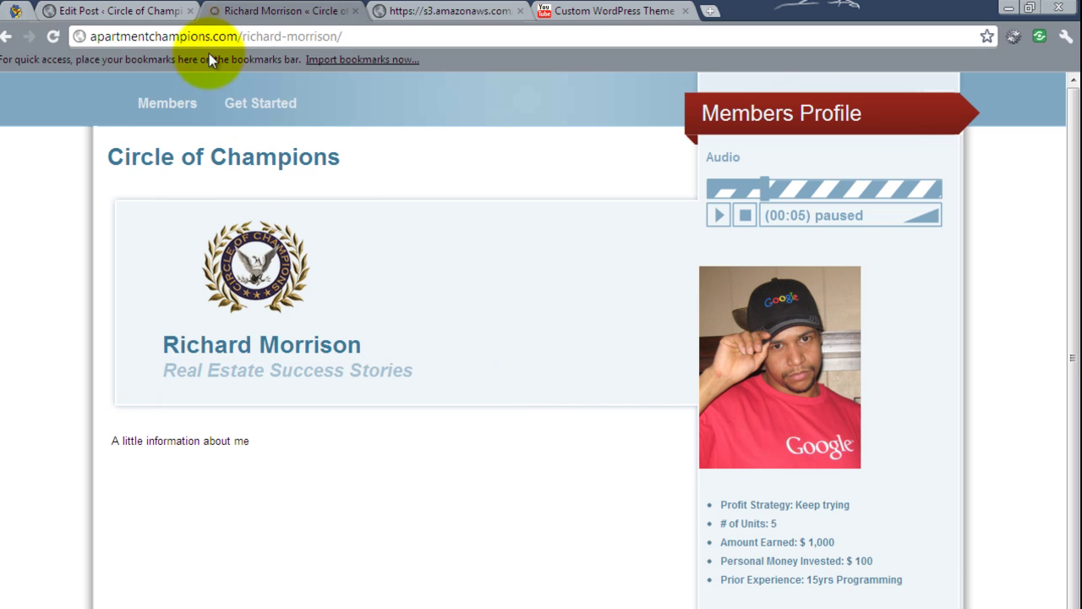
Open Theme Options and scroll the General Settings down to the Tracking Code field.
left_click(145, 11)
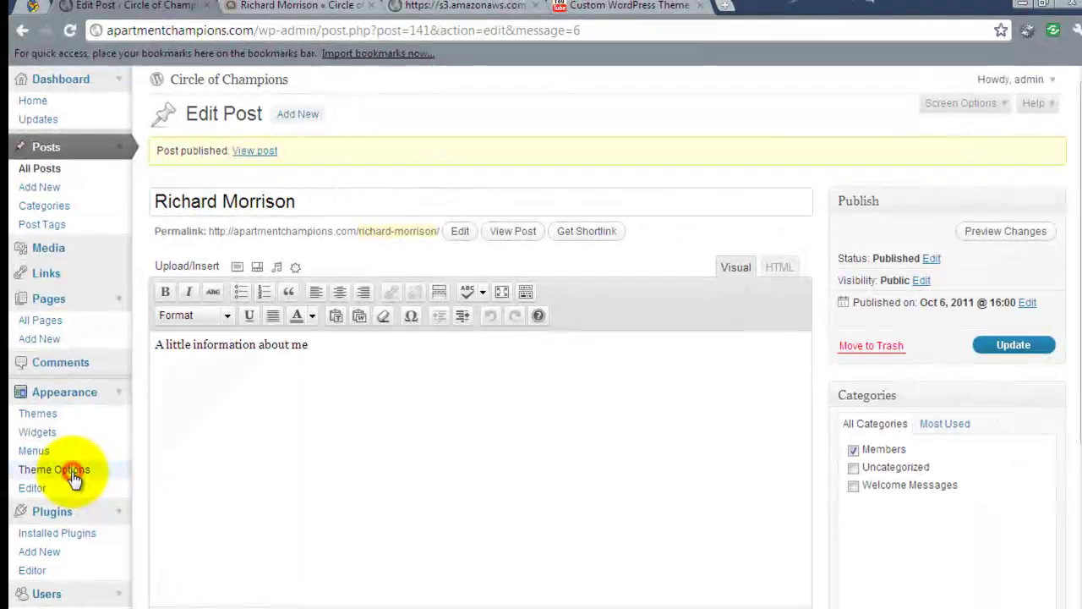
left_click(74, 476)
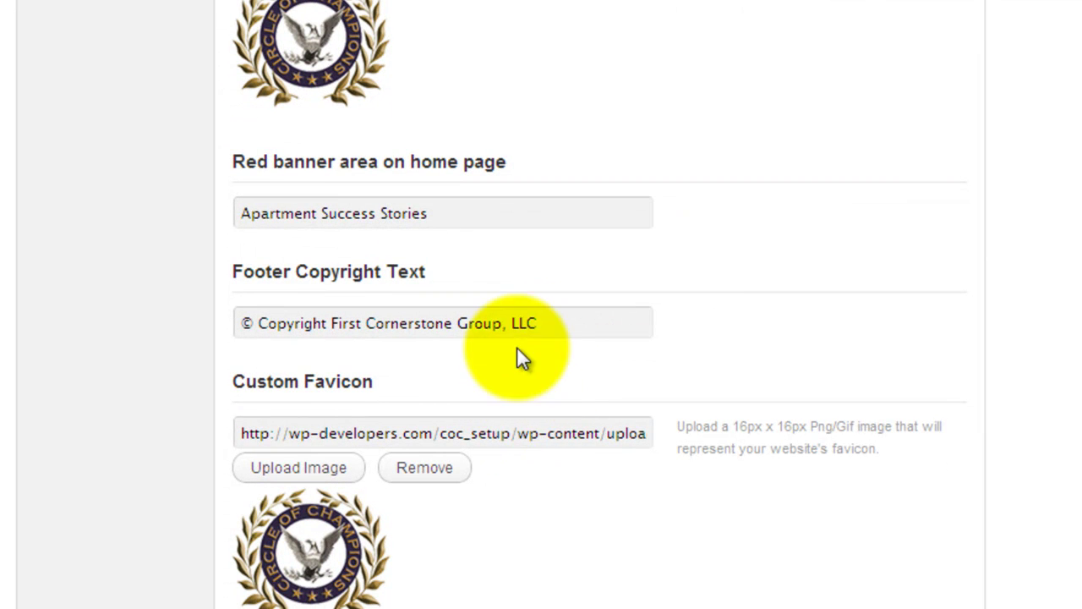
scroll(583, 127, "down", 3)
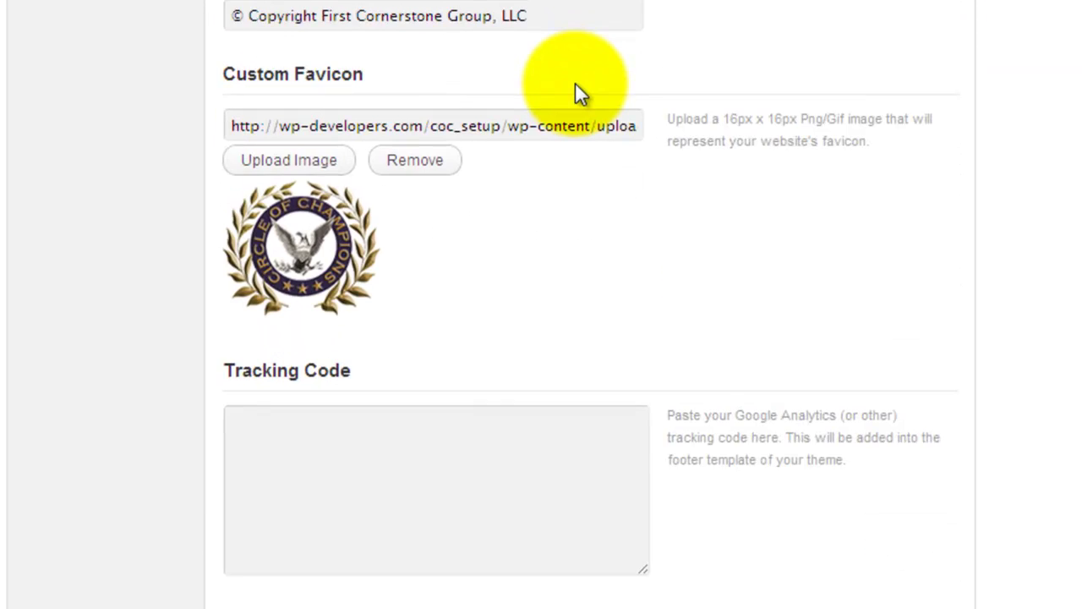
scroll(575, 92, "down", 2)
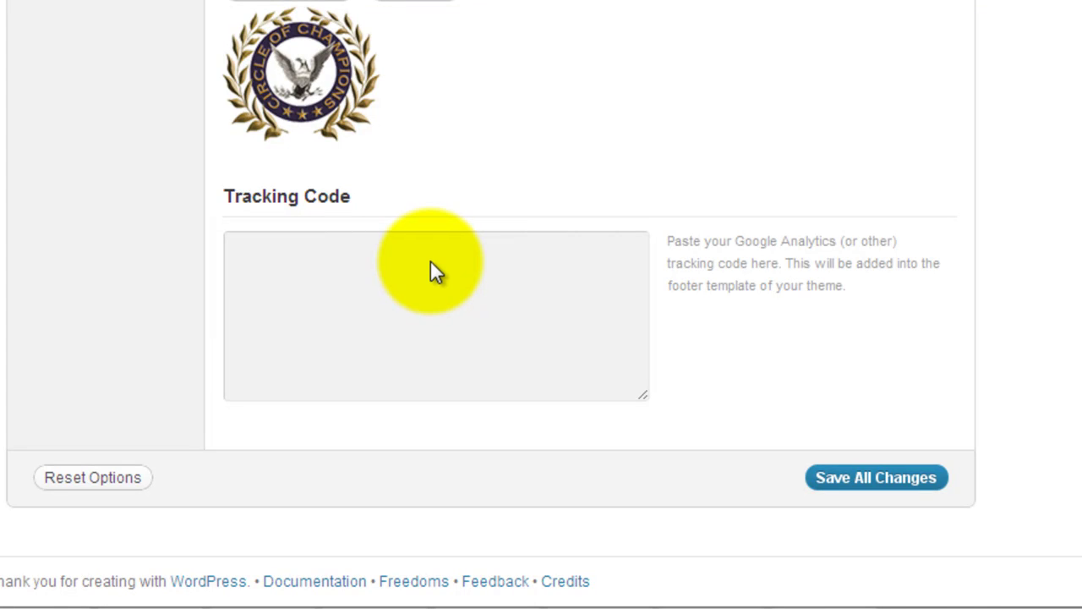
Open Home Page Options and keep Members as the home image blocks category.
scroll(430, 269, "up", 2)
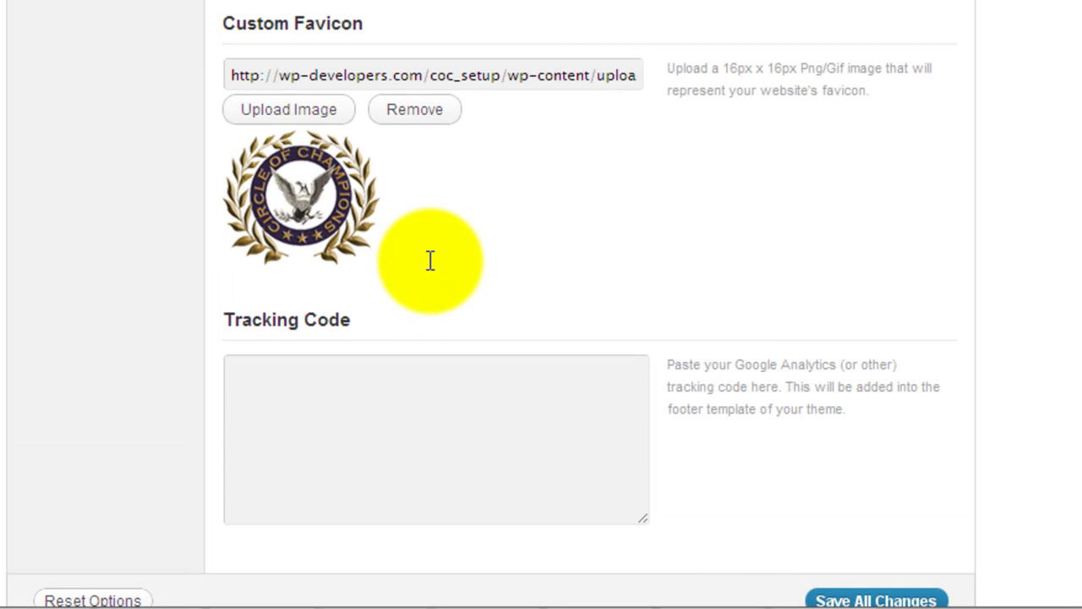
scroll(433, 279, "up", 8)
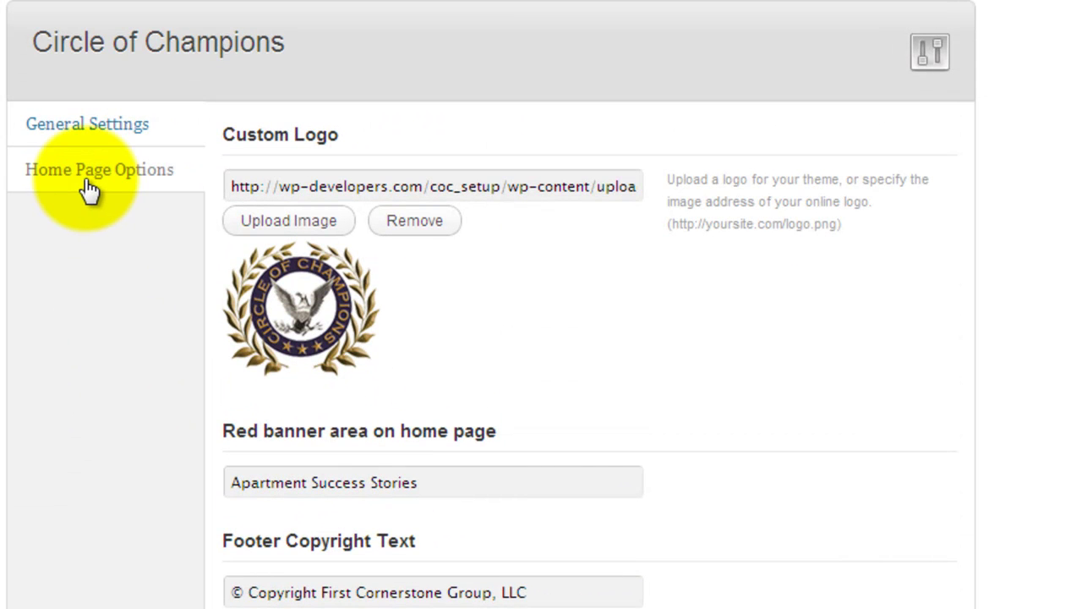
left_click(90, 191)
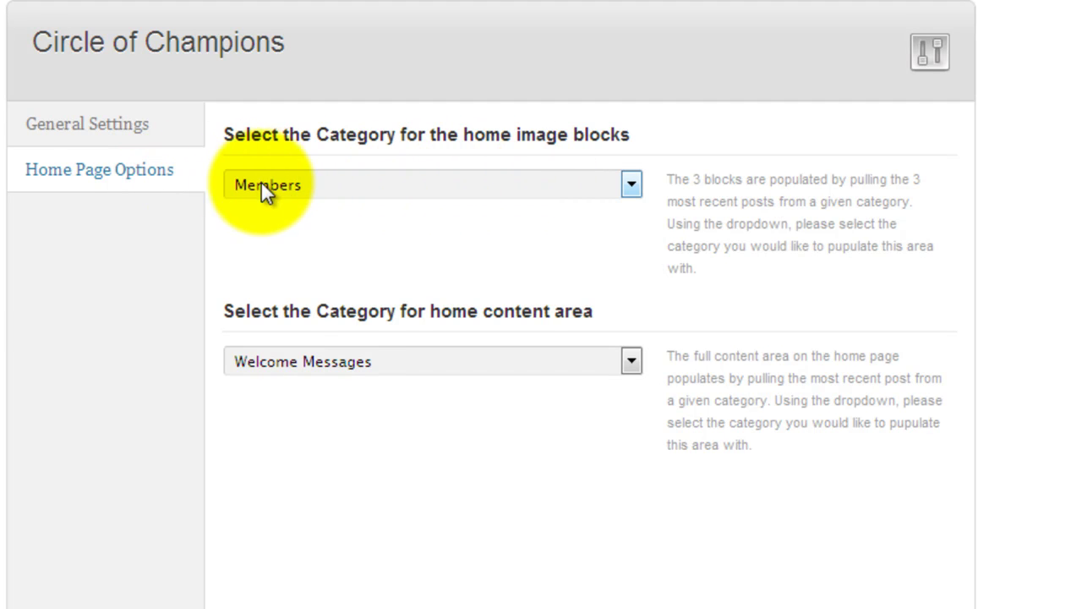
left_click(304, 183)
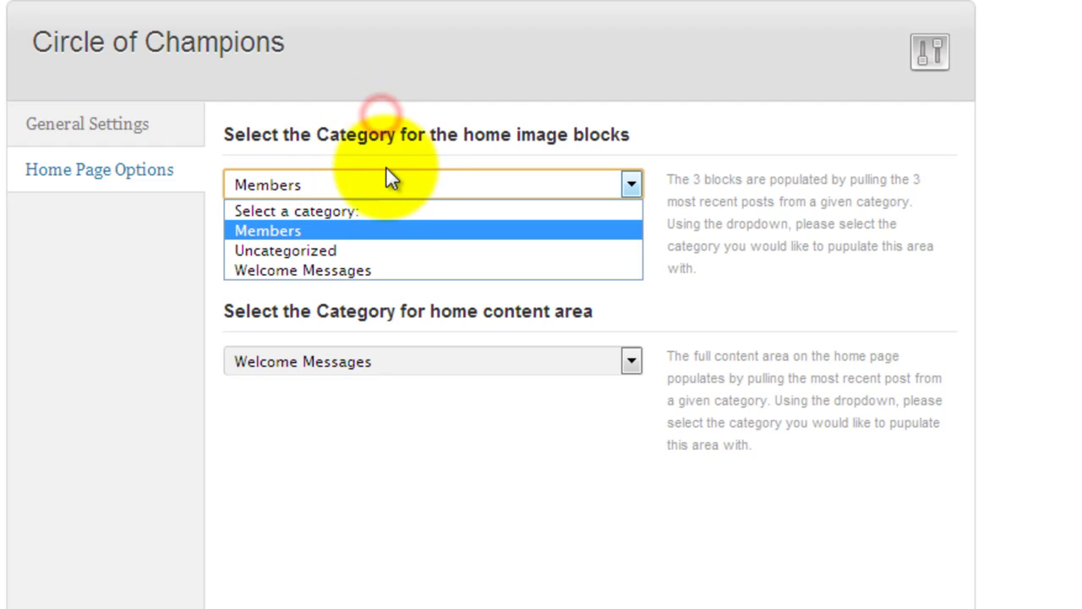
left_click(420, 331)
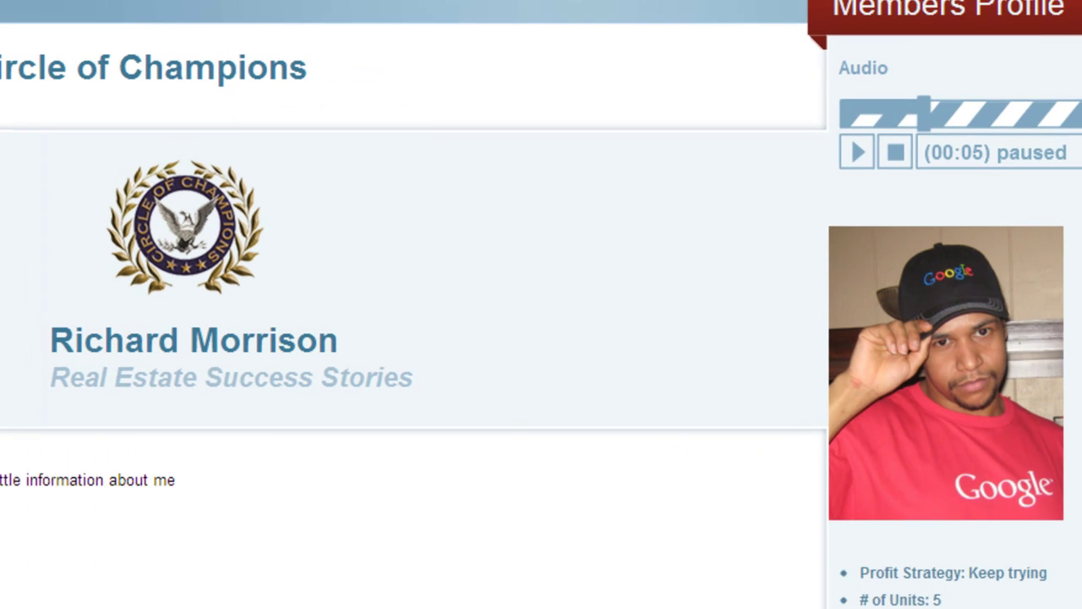
mouse_move(116, 7)
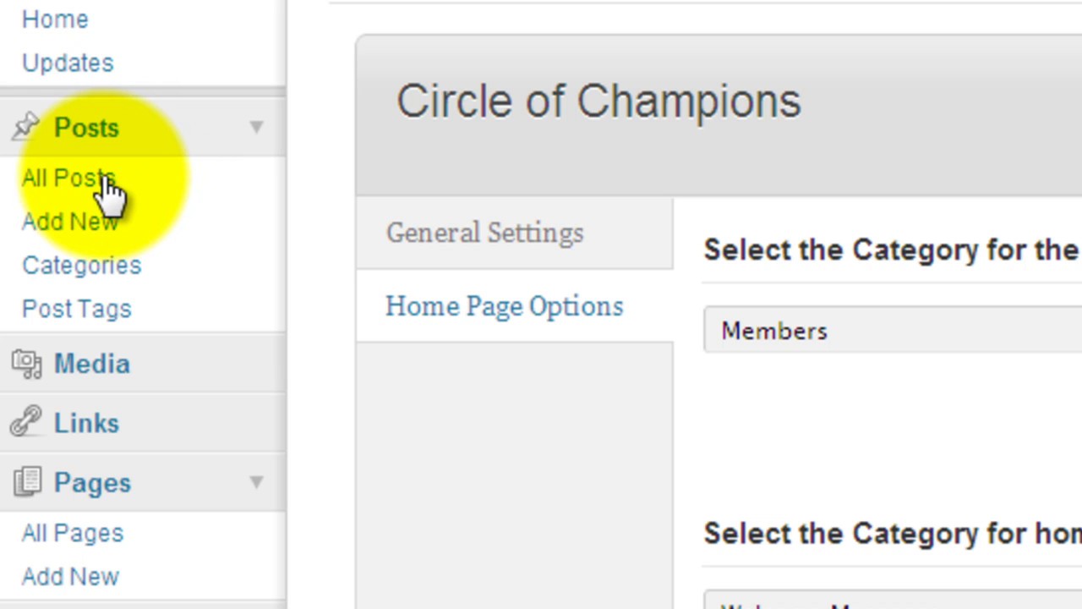
Move the newest member post to the Trash from the All Posts list.
left_click(101, 176)
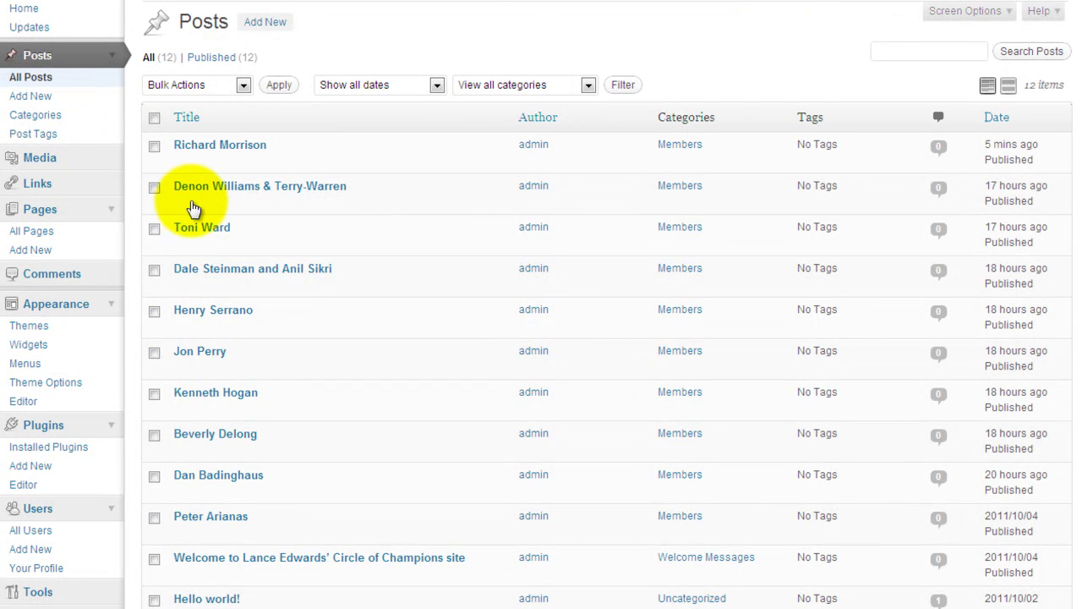
mouse_move(252, 161)
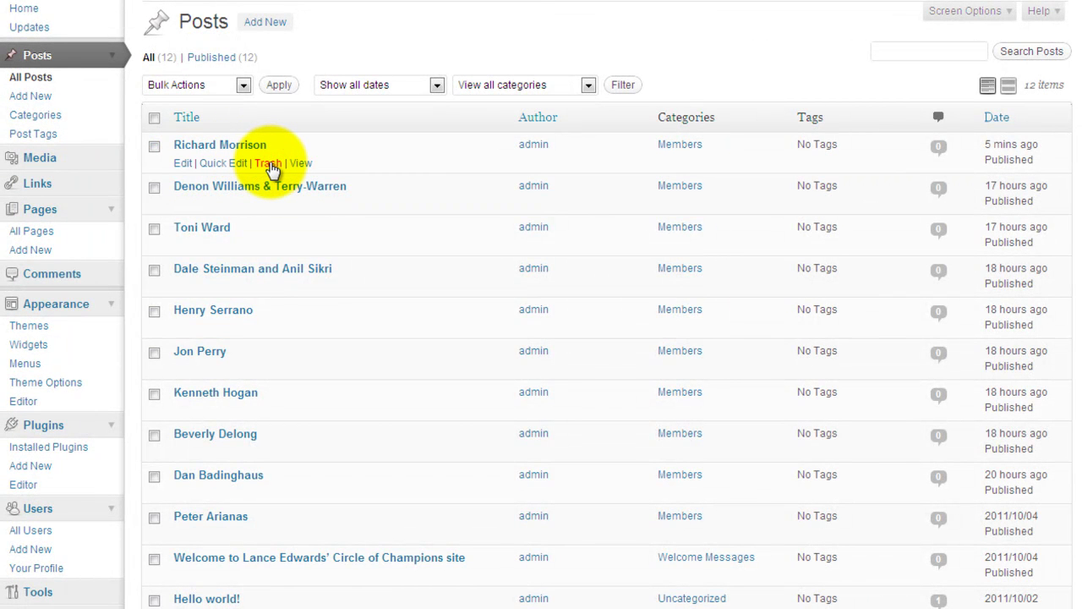
left_click(269, 165)
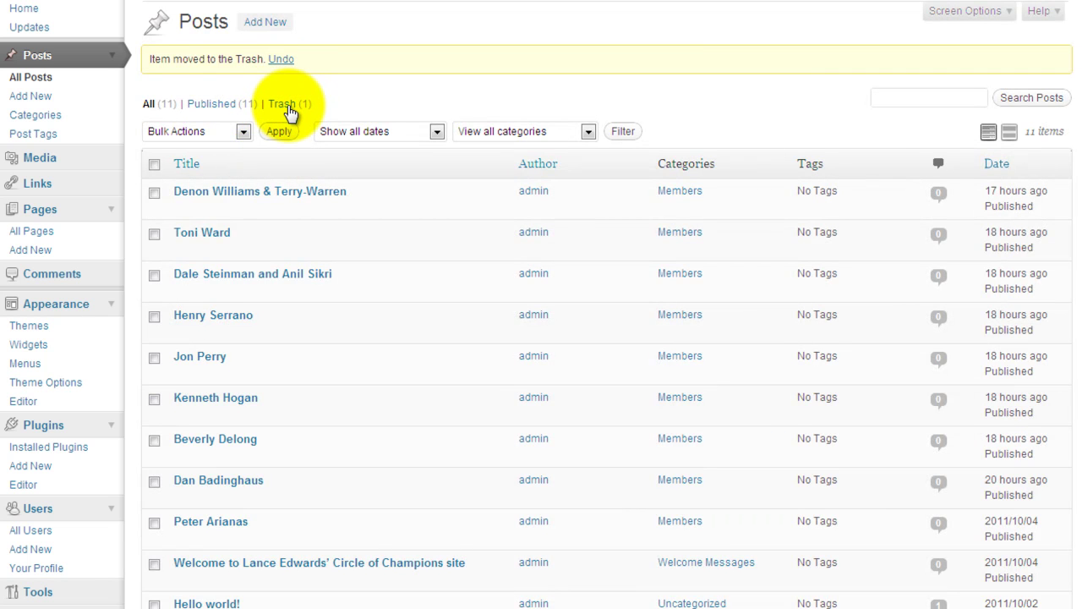
Restore the member post from the Trash view.
left_click(286, 105)
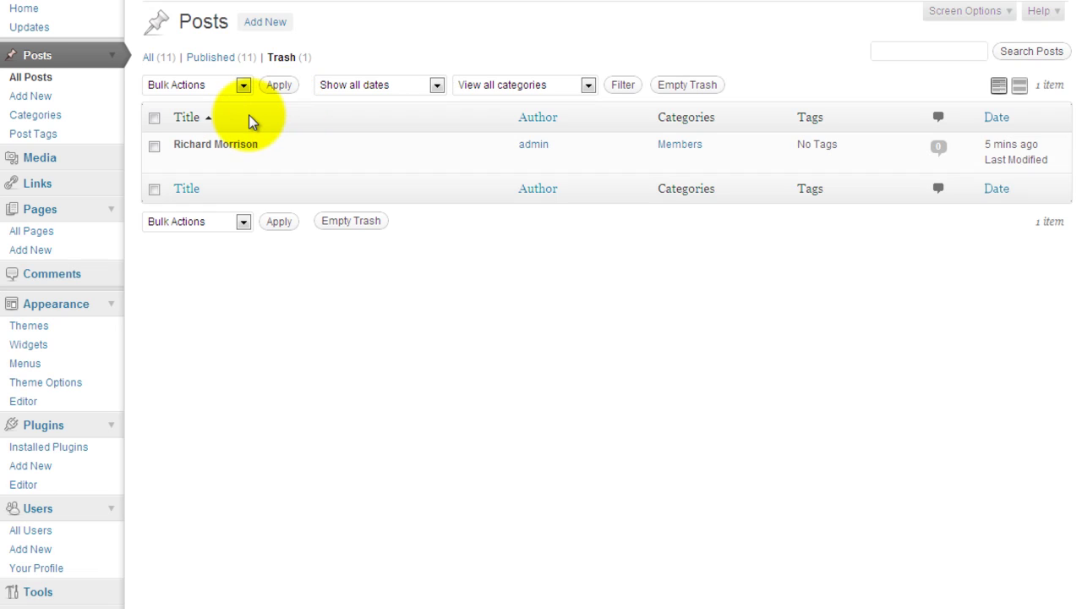
mouse_move(268, 146)
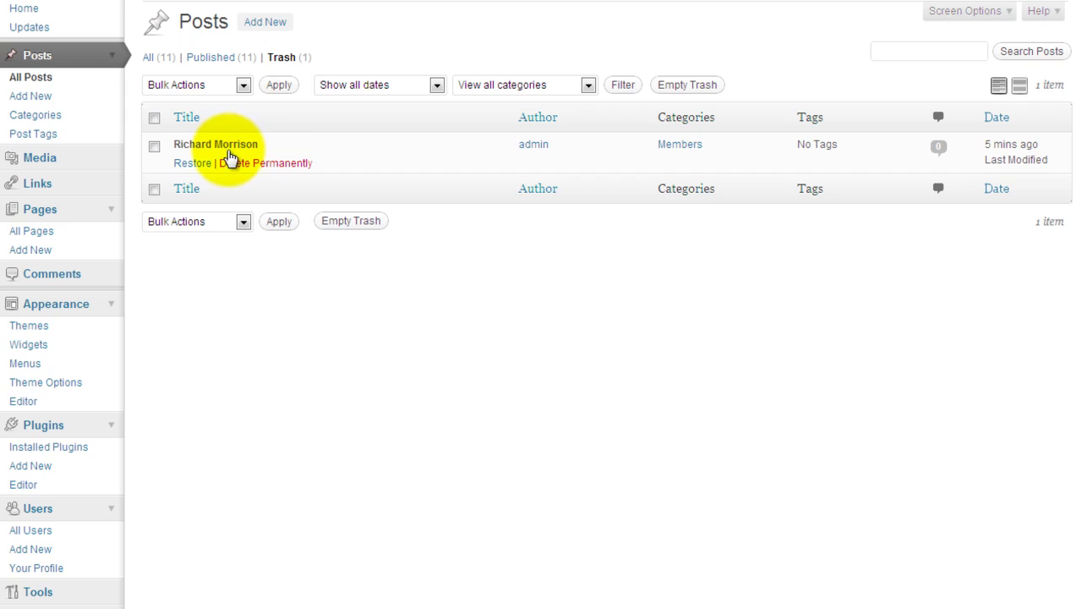
left_click(194, 169)
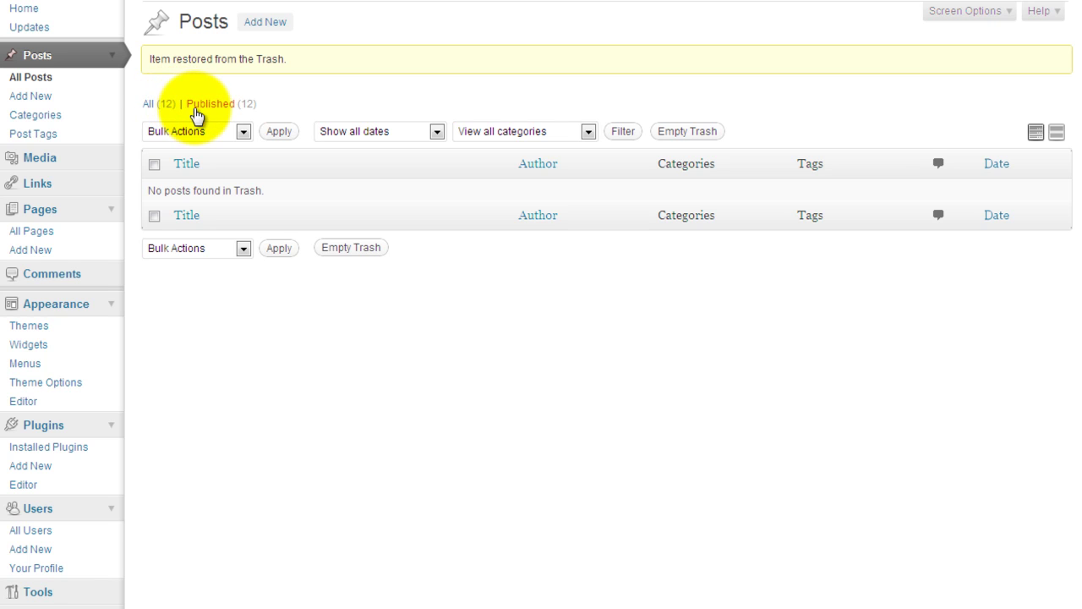
Filter to published posts and set the member post's status to Draft via Quick Edit.
left_click(210, 102)
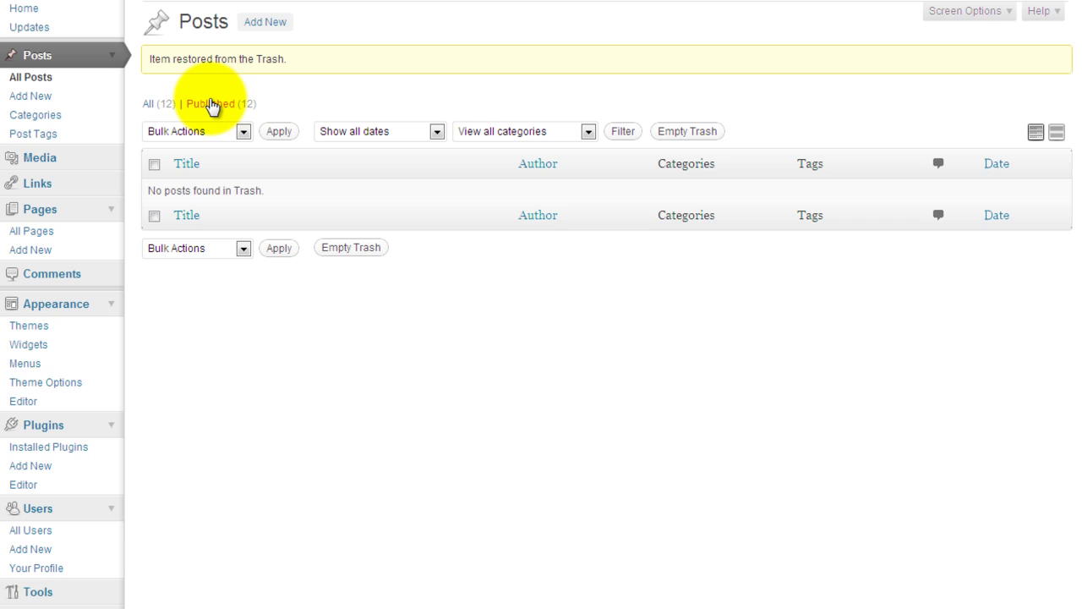
left_click(211, 104)
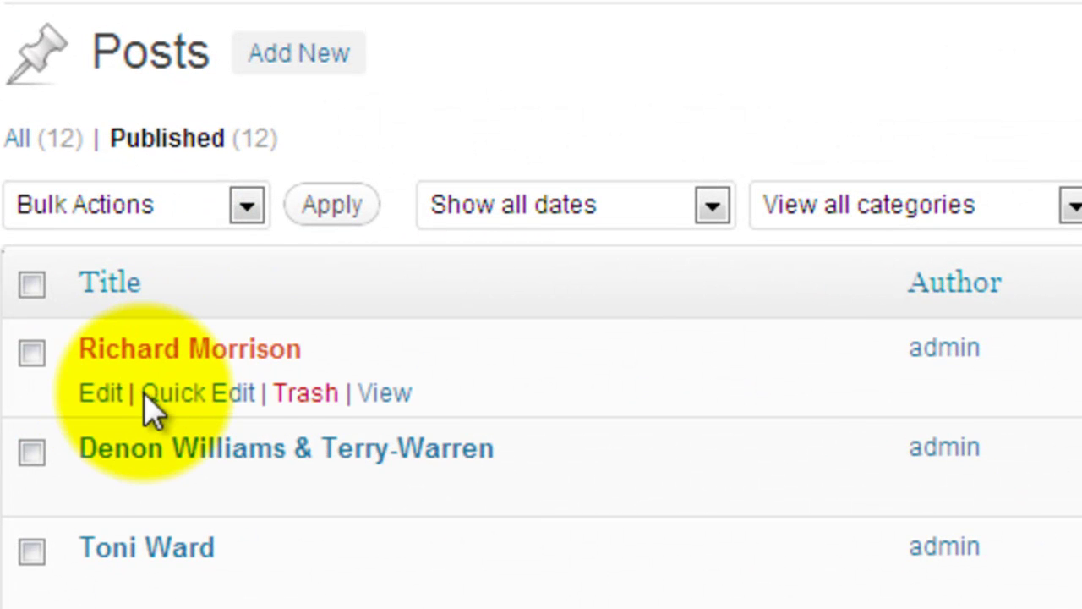
left_click(176, 409)
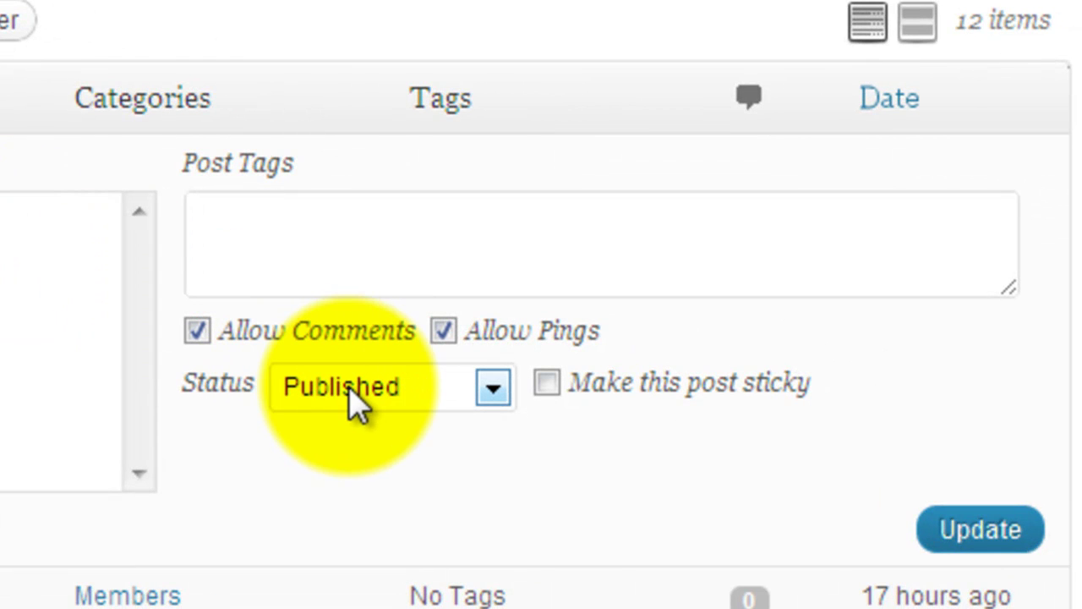
left_click(349, 389)
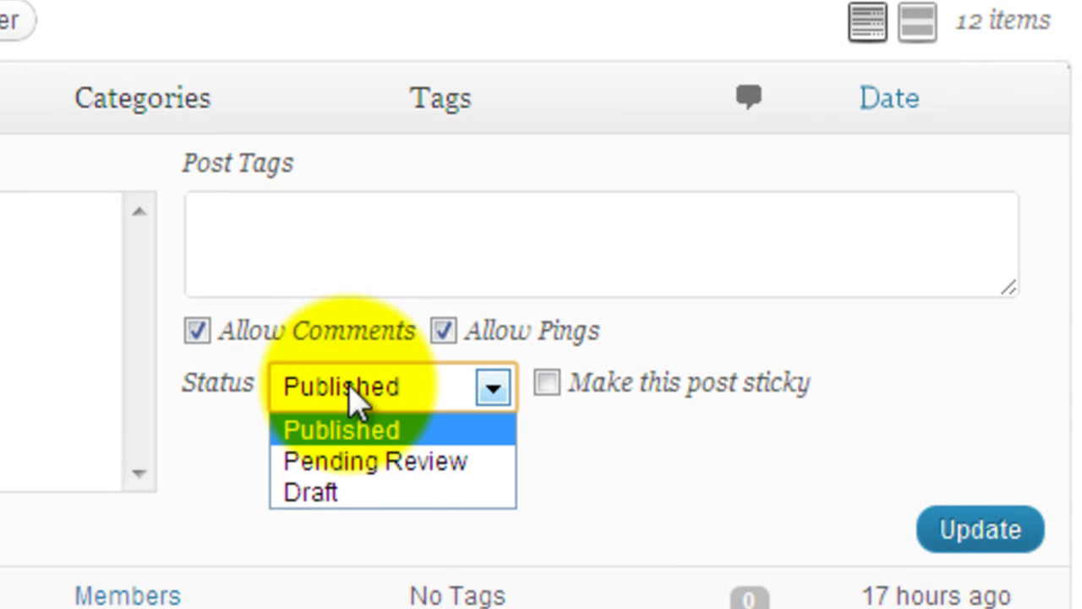
key("Down")
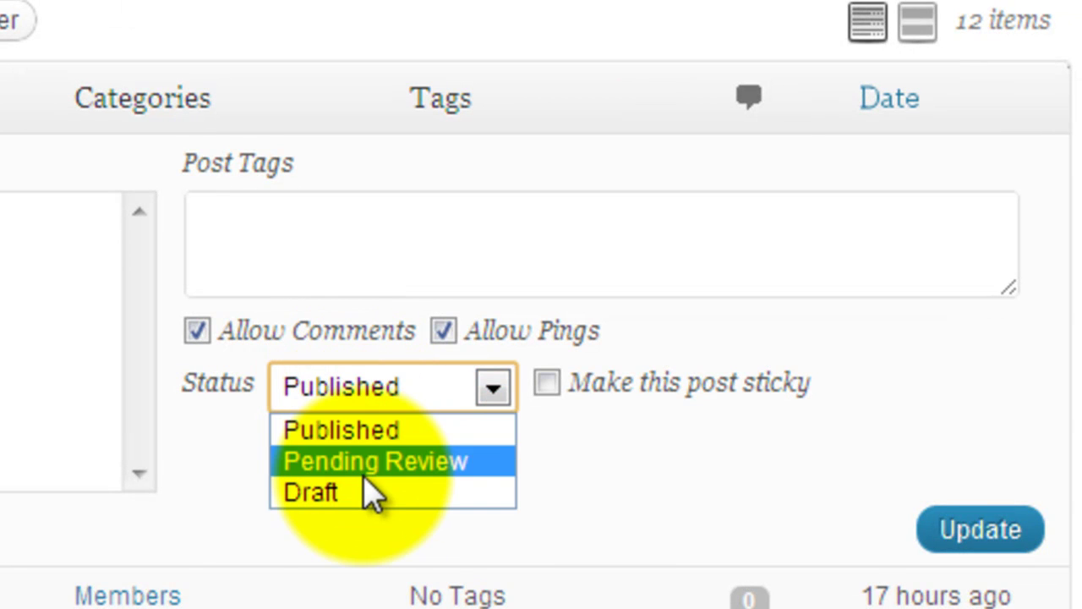
left_click(363, 490)
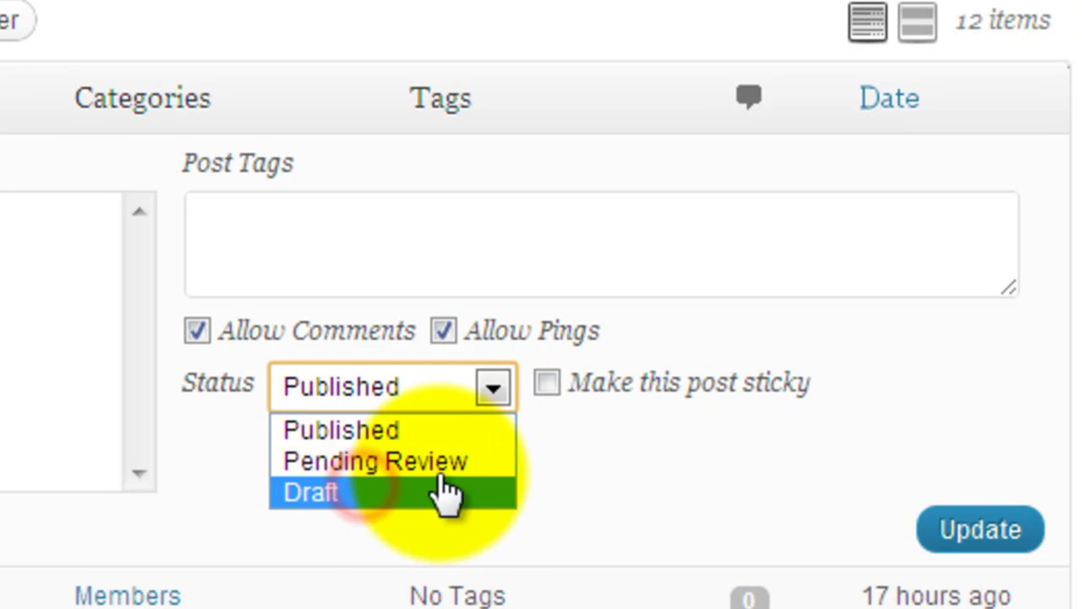
left_click(960, 531)
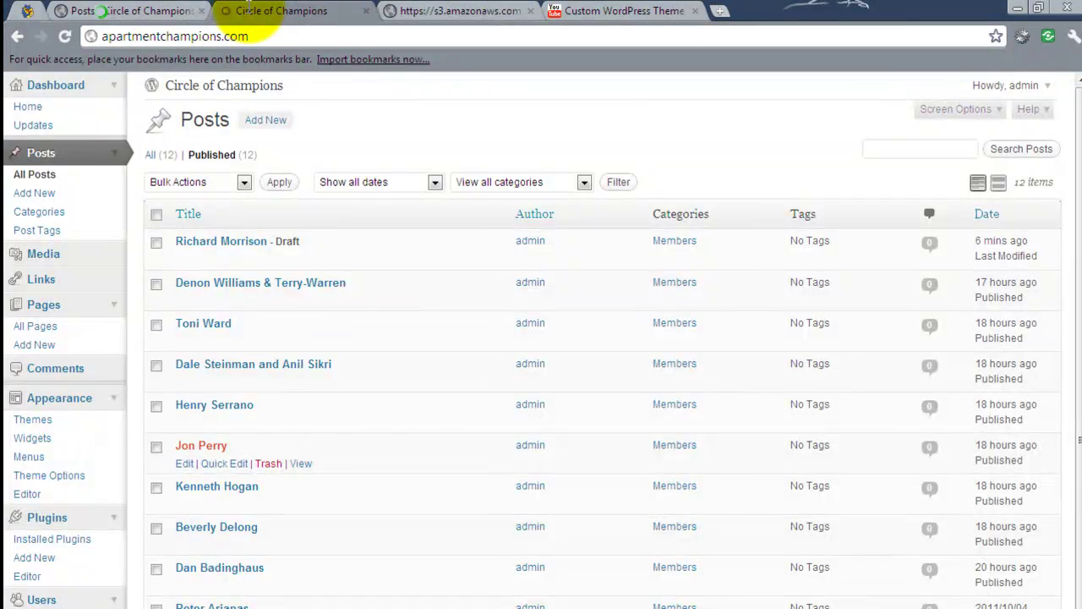
View the live Circle of Champions home page, then return to the dashboard posts list.
left_click(254, 11)
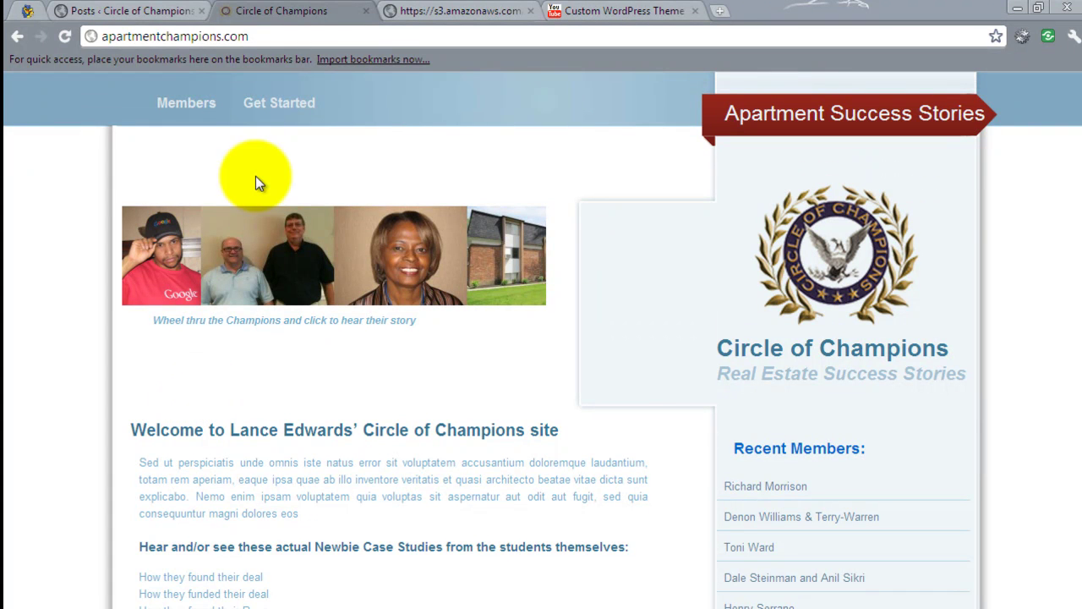
left_click(142, 13)
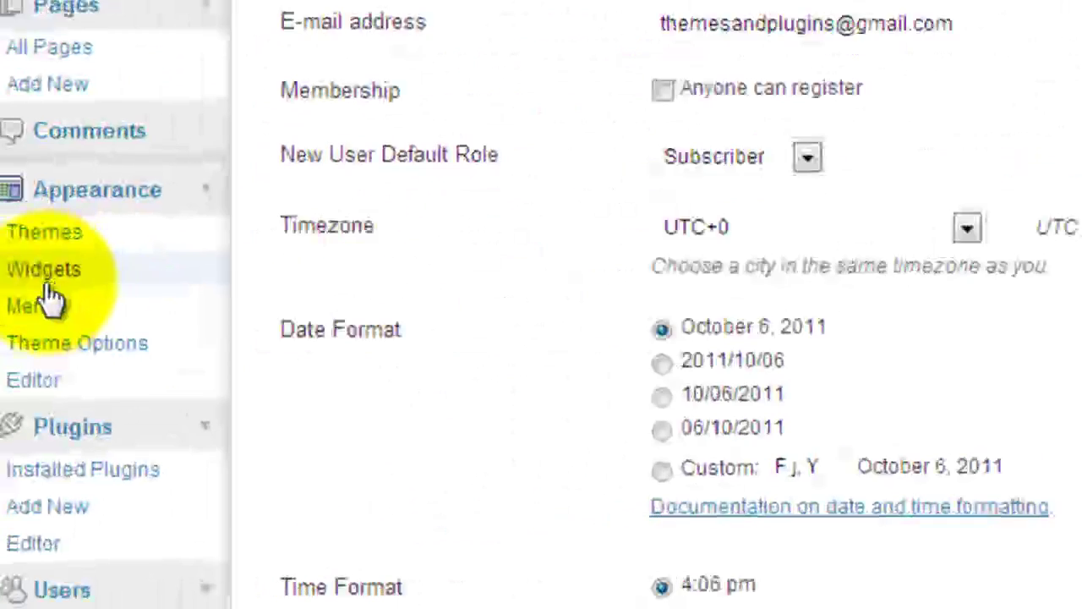
Delete the 'Recent Members:' Recent Posts widget from Sidebar (General).
left_click(76, 243)
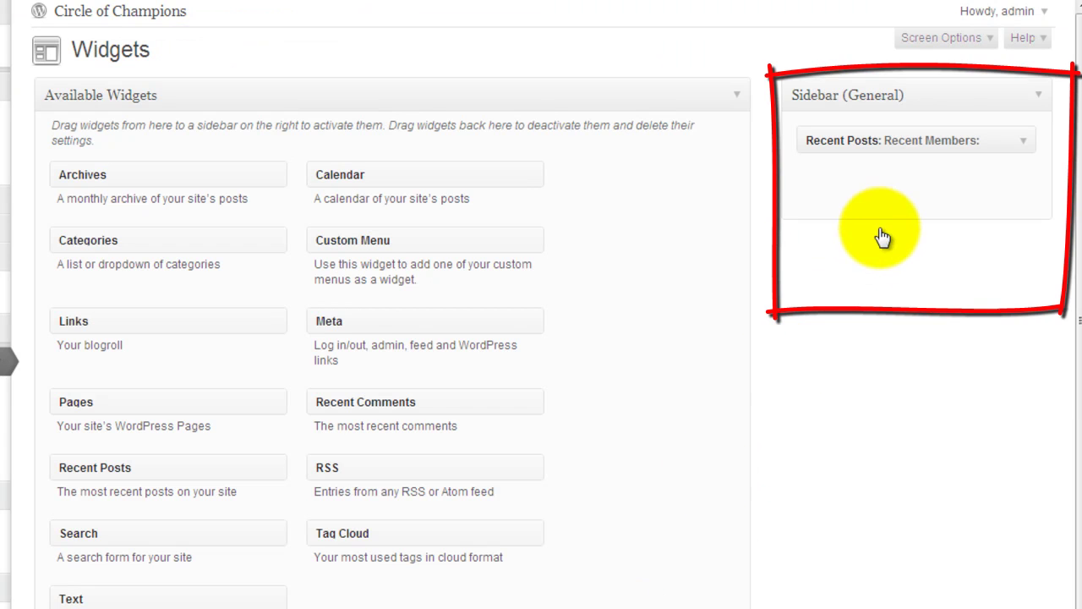
left_click(1025, 145)
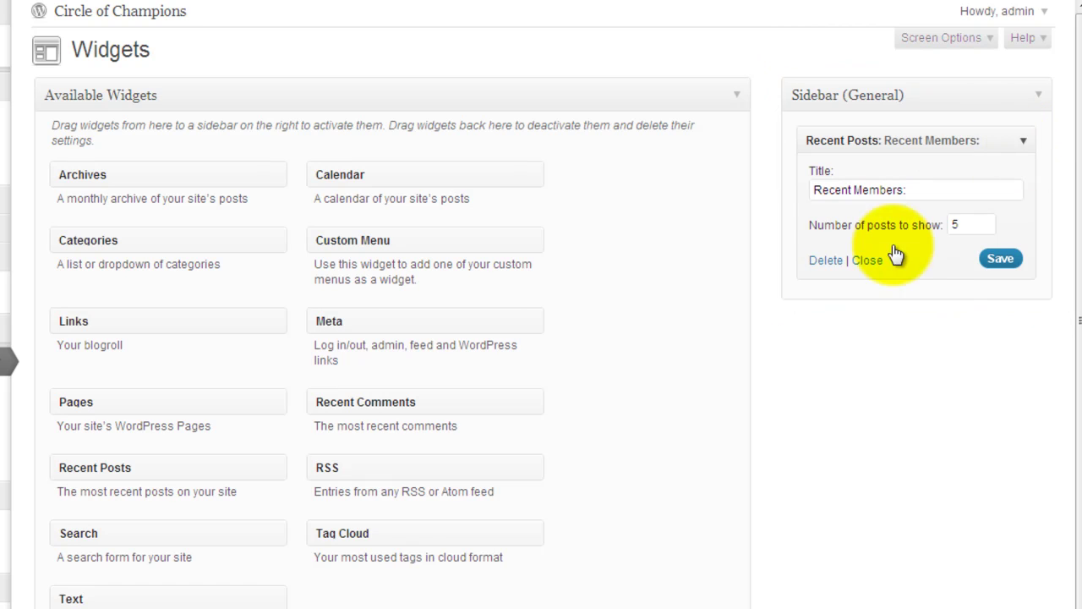
left_click(815, 263)
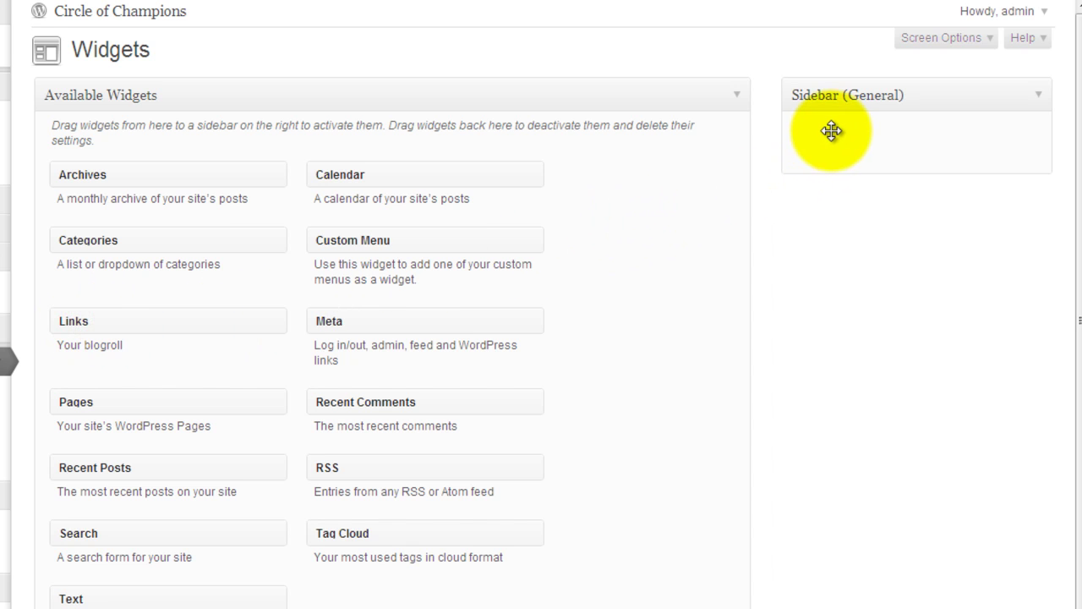
left_click_drag(832, 130, 832, 131)
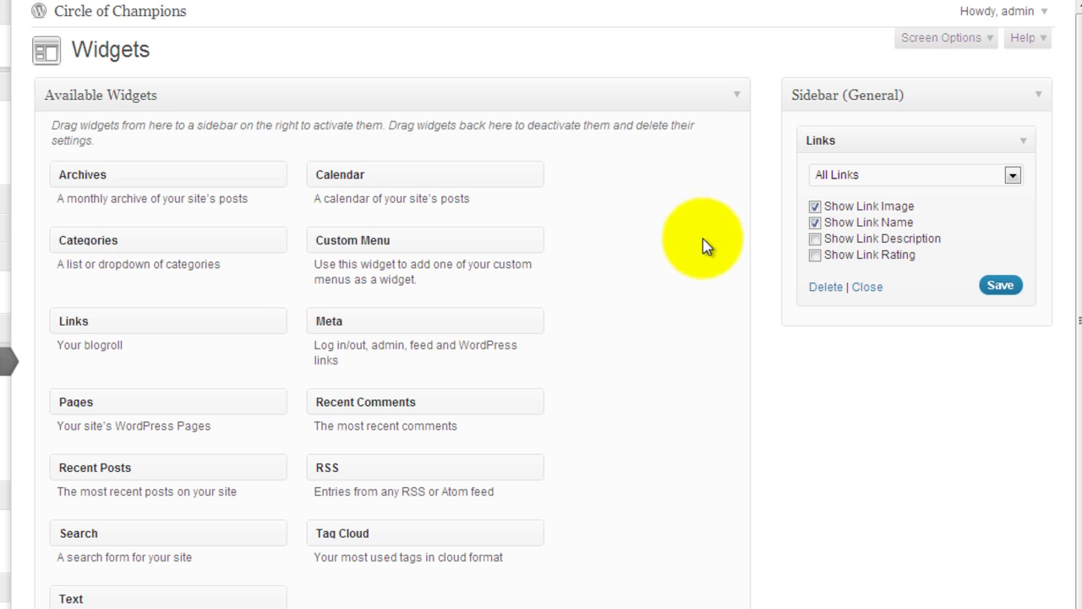
left_click(820, 289)
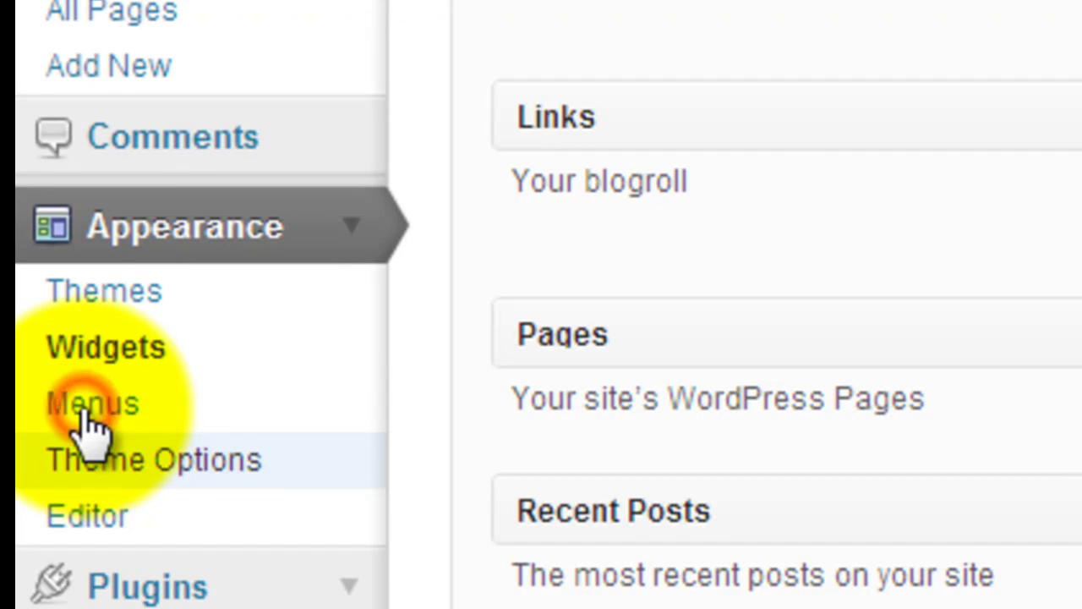
Switch to the Primary Menu, expand its first member item, and scroll down to the Pages box.
left_click(89, 423)
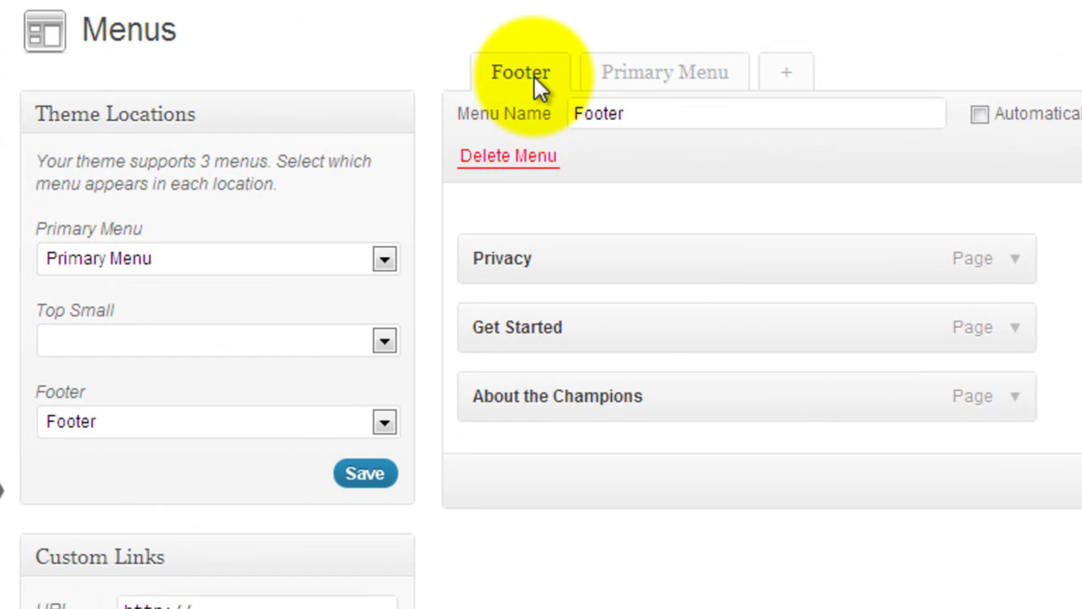
left_click(656, 82)
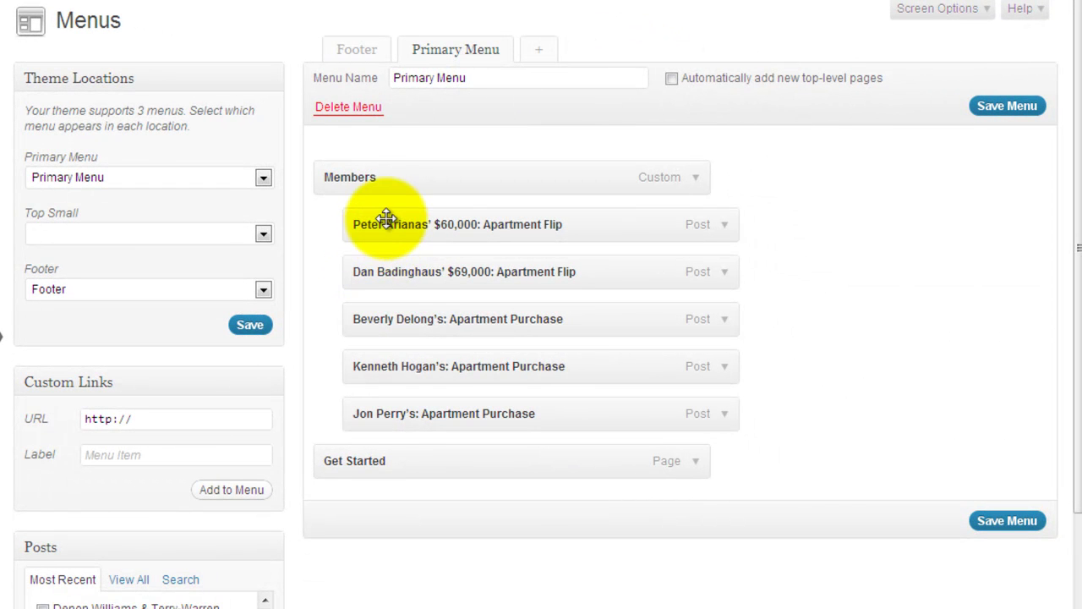
left_click(729, 228)
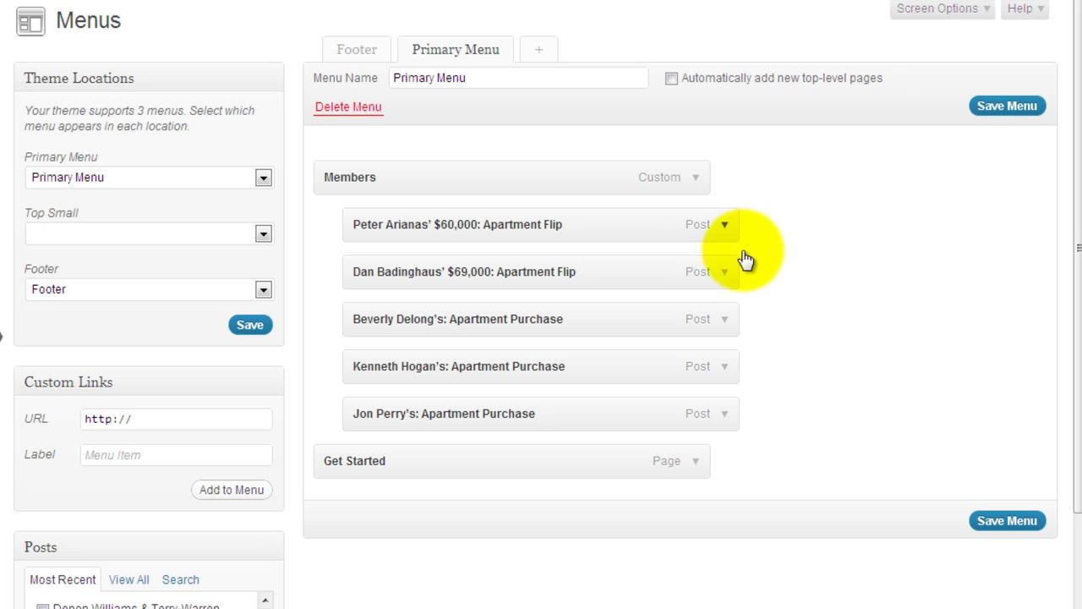
left_click(733, 228)
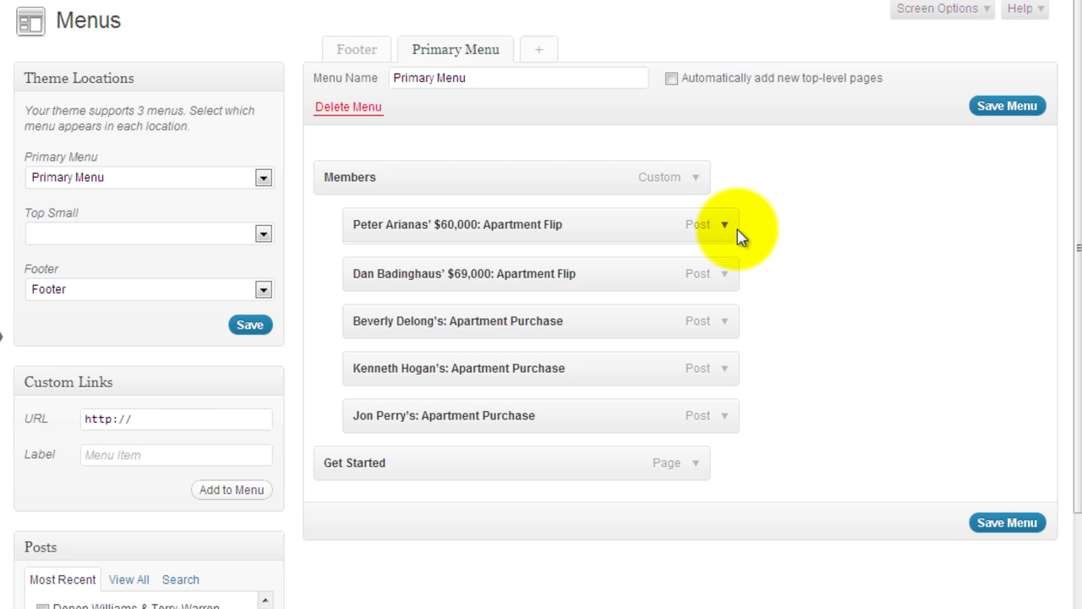
left_click(736, 229)
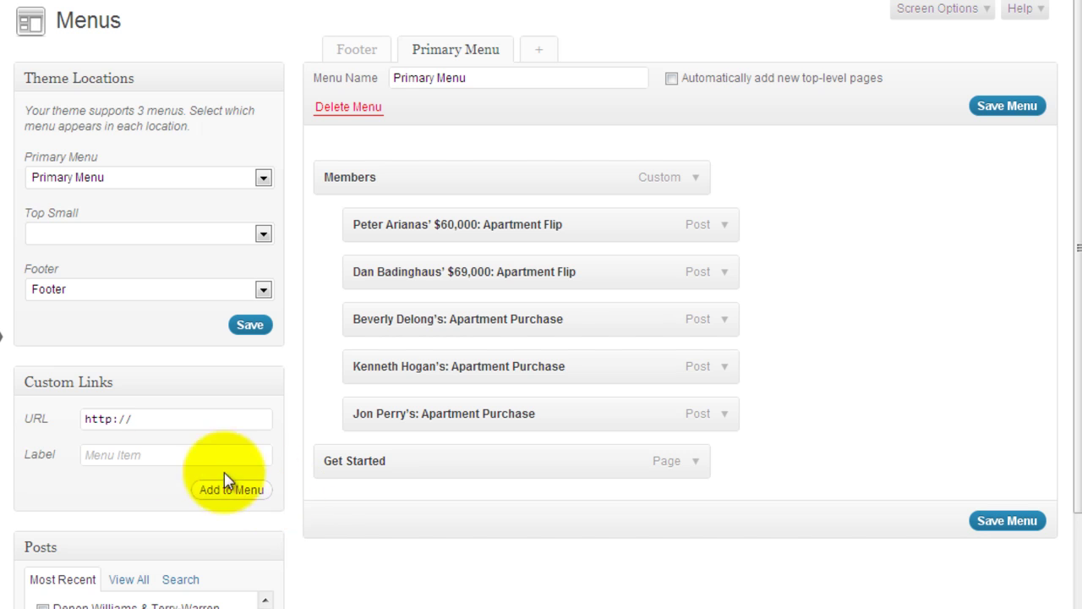
scroll(359, 524, "down", 5)
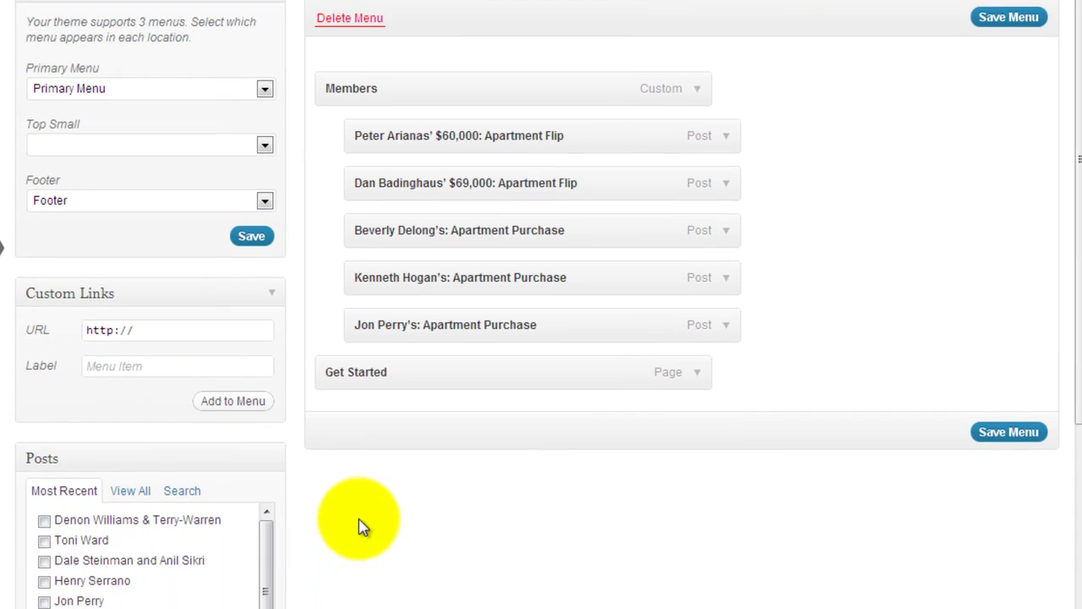
scroll(368, 372, "down", 2)
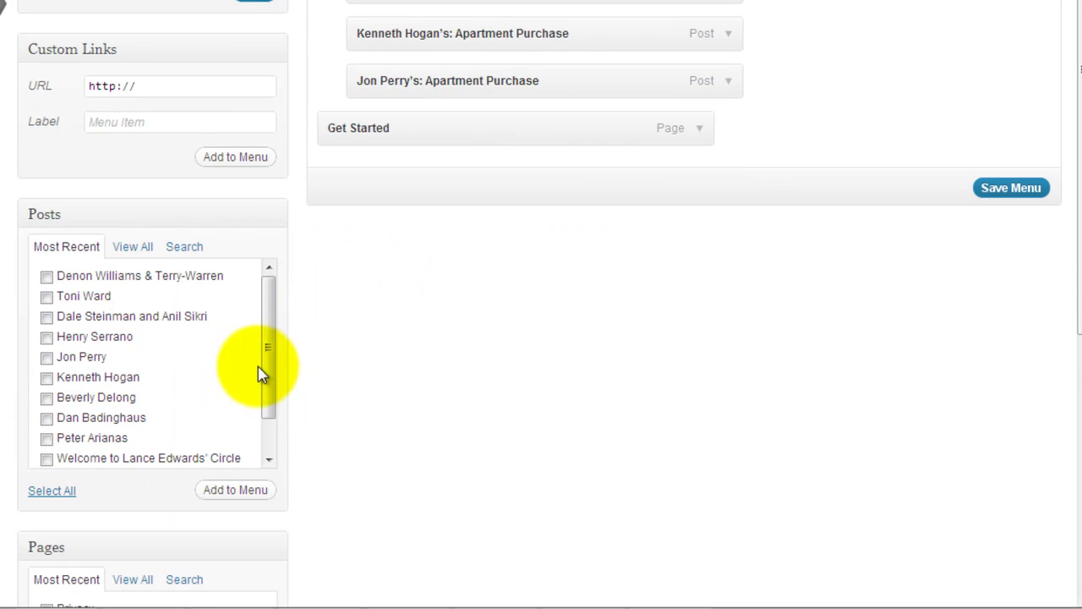
scroll(369, 382, "down", 6)
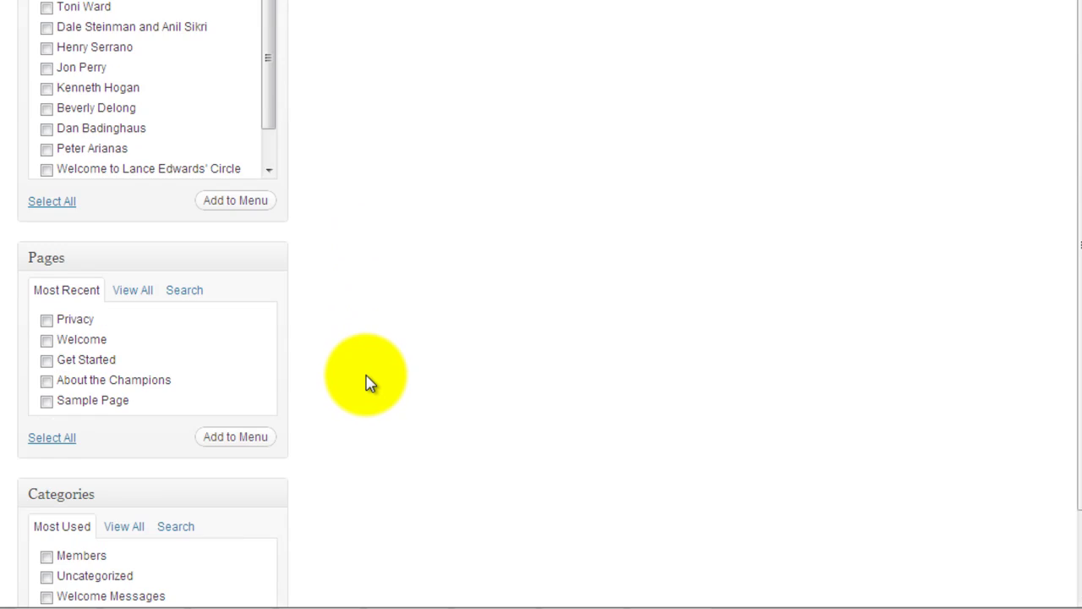
scroll(224, 332, "down", 2)
scroll(287, 370, "down", 1)
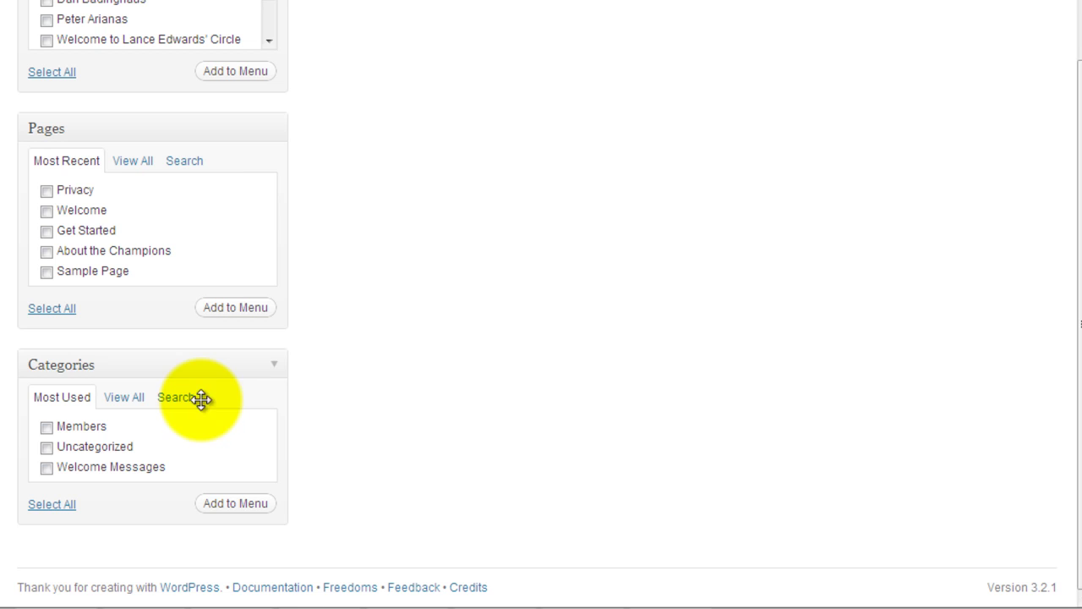
Add the Privacy page from the Pages box to the Primary Menu and scroll up to the menu's top.
left_click(47, 191)
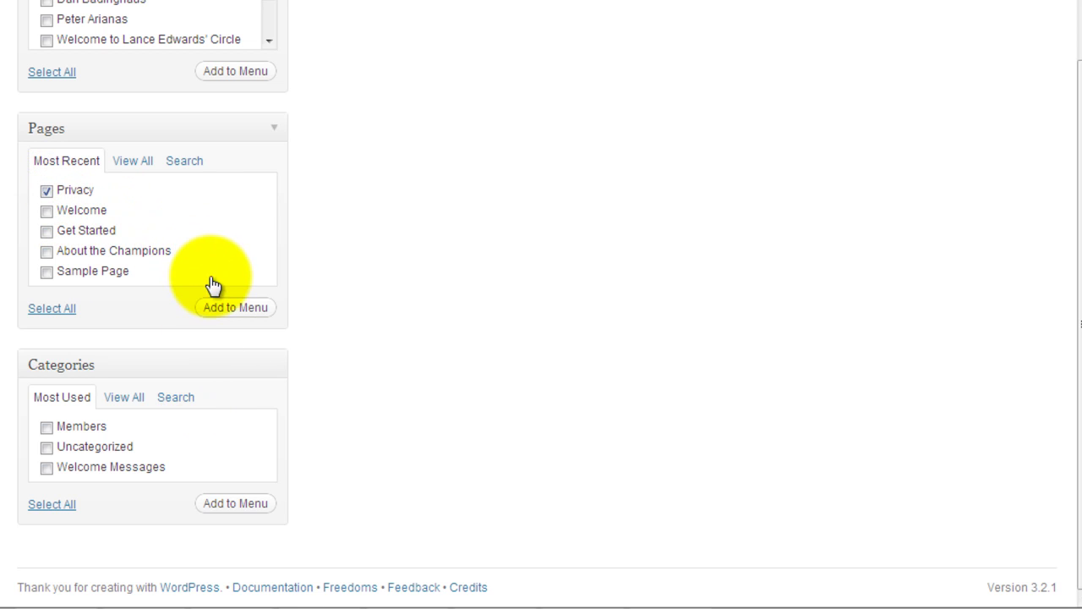
left_click(241, 309)
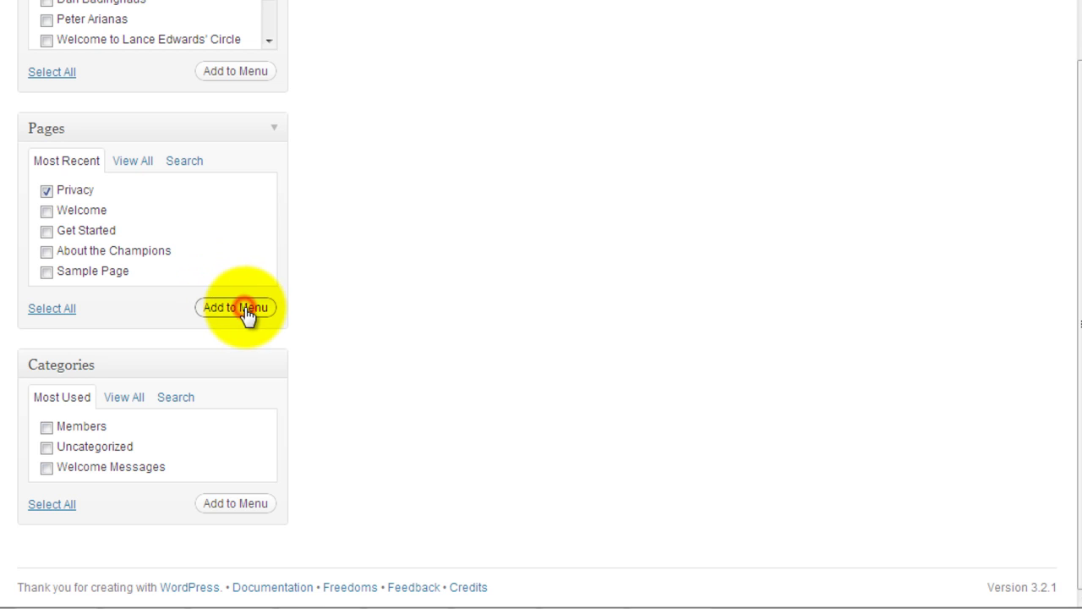
scroll(562, 354, "up", 3)
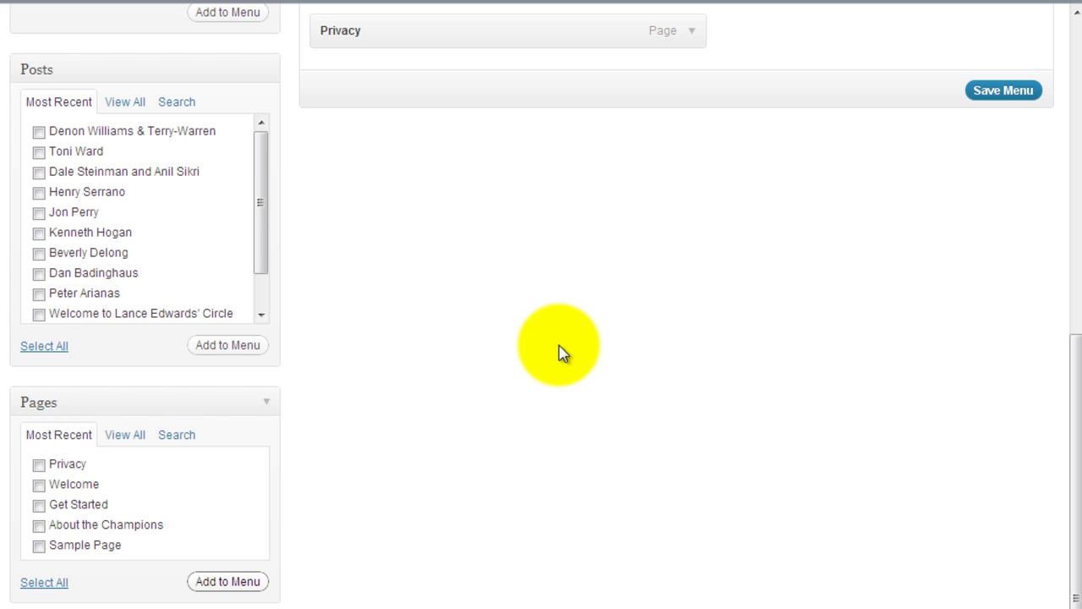
scroll(562, 354, "up", 1)
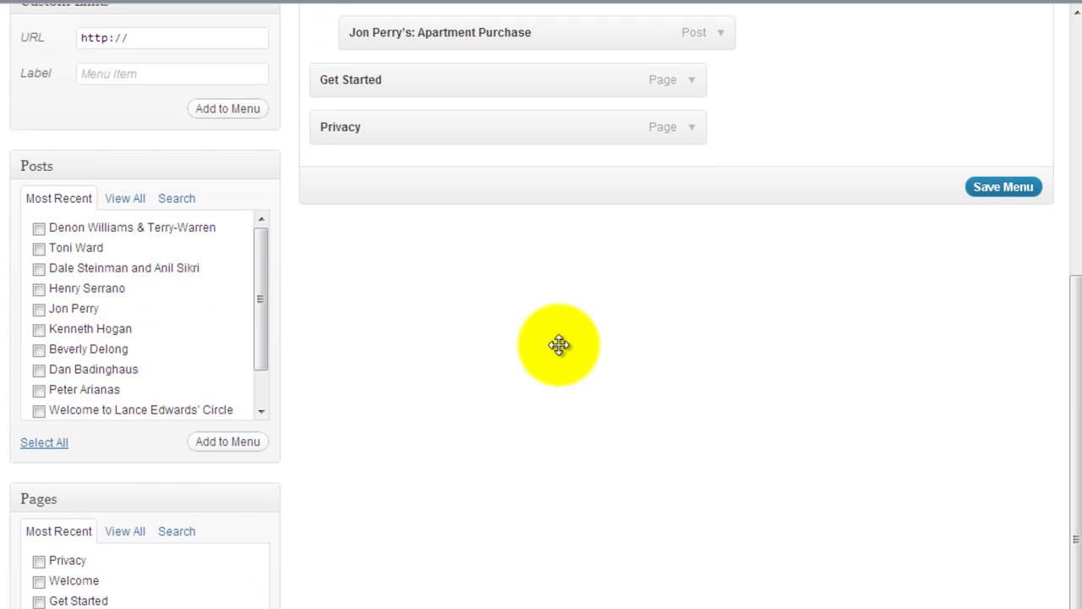
scroll(559, 345, "up", 5)
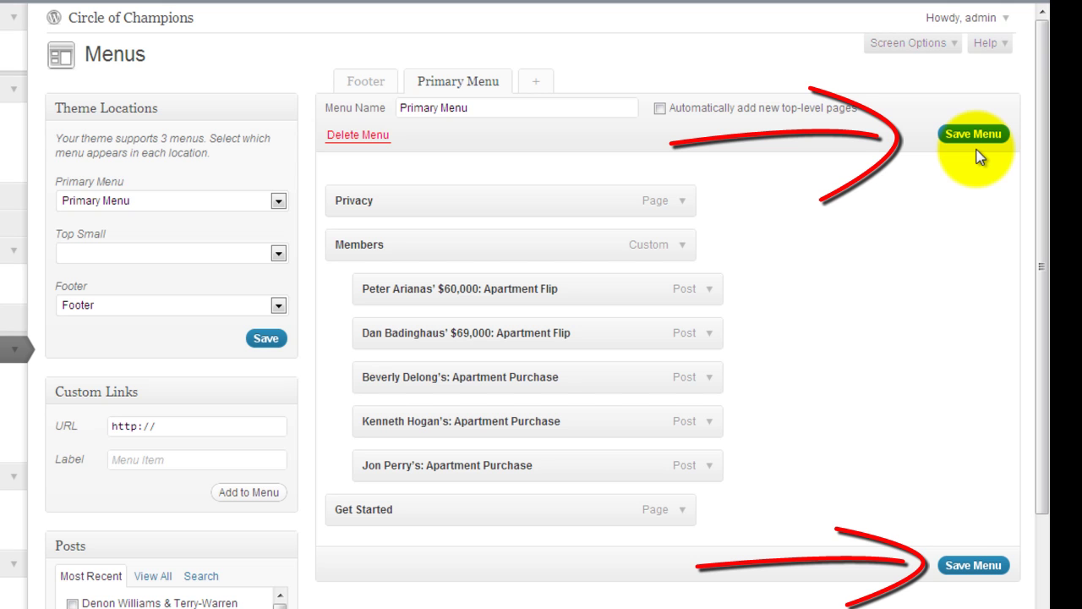
Expand the Privacy menu item to reveal its settings with navigation label 'Privacy'.
left_click(693, 205)
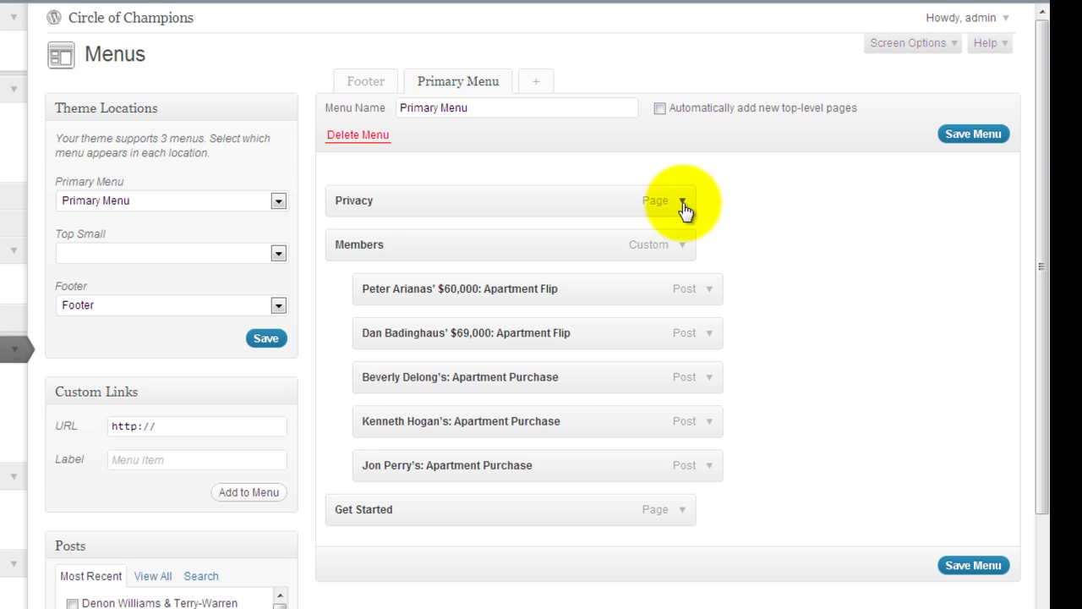
left_click(686, 209)
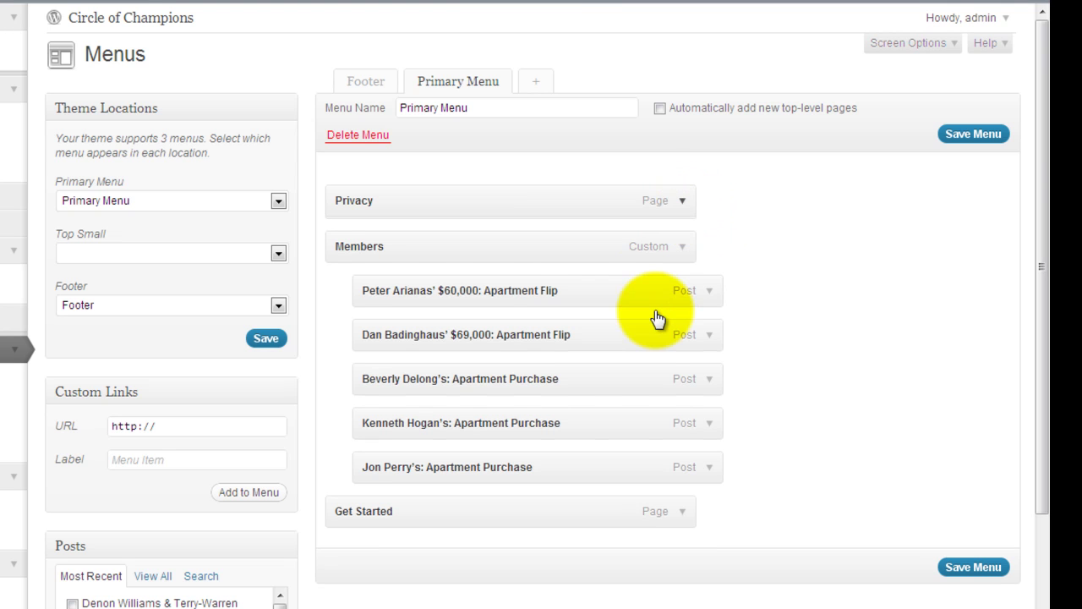